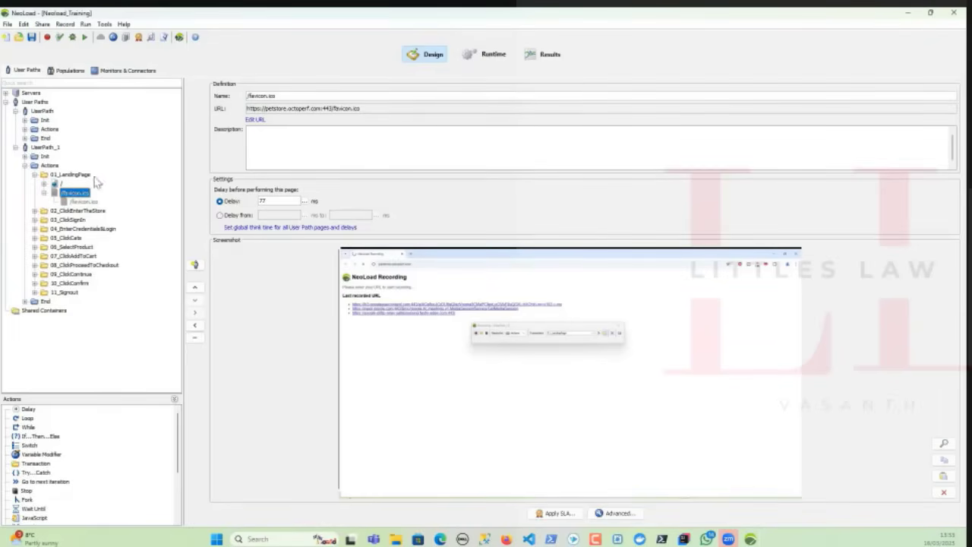
Save the project and open the Account.action request inside the 03_ClickSignIn transaction.
key(alt+Tab)
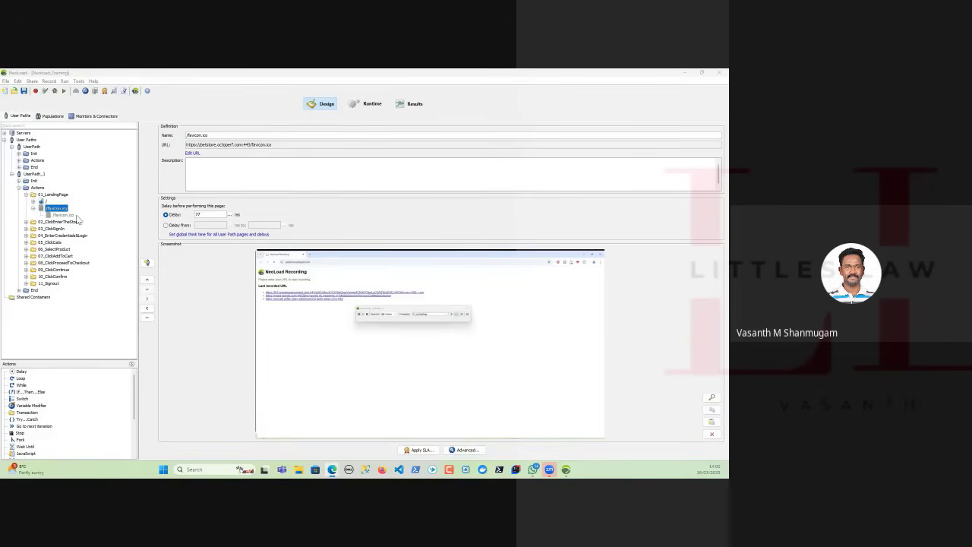
click(24, 91)
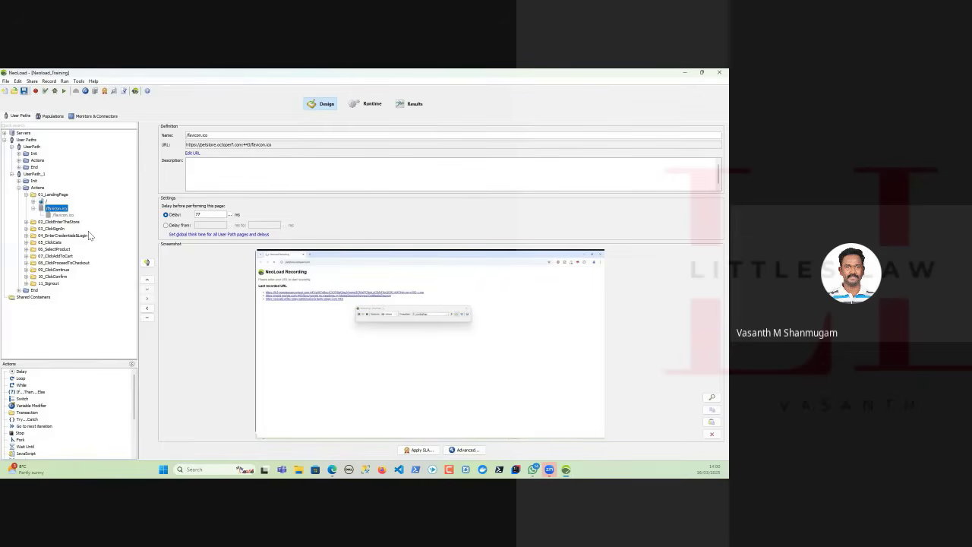
click(26, 227)
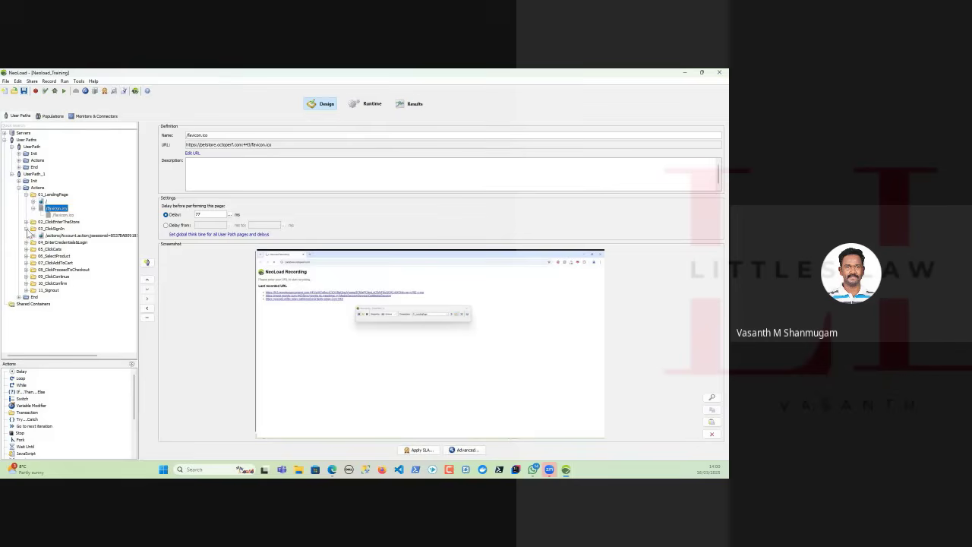
click(33, 236)
click(71, 243)
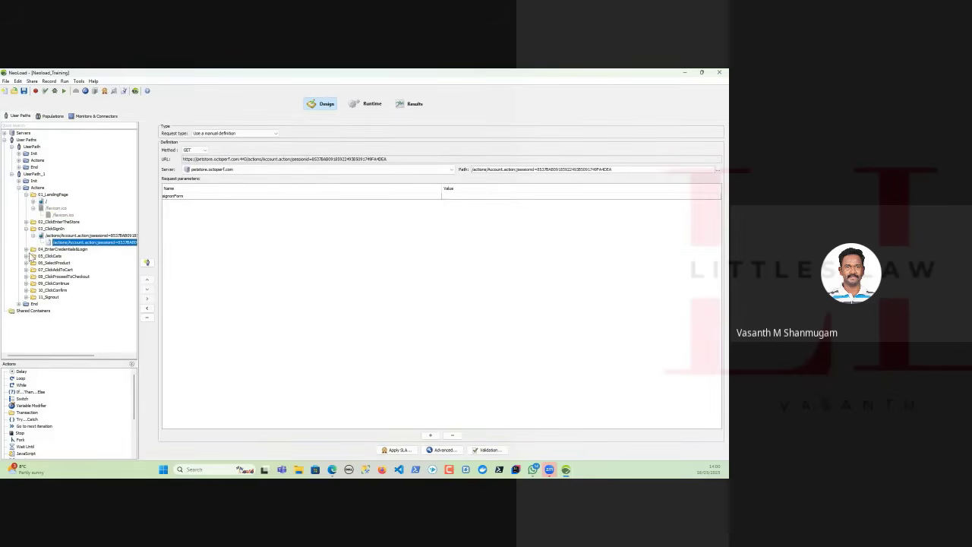
Open the first /actions/Account.action request inside the 04_EnterCredentials&Login transaction.
click(26, 251)
click(33, 256)
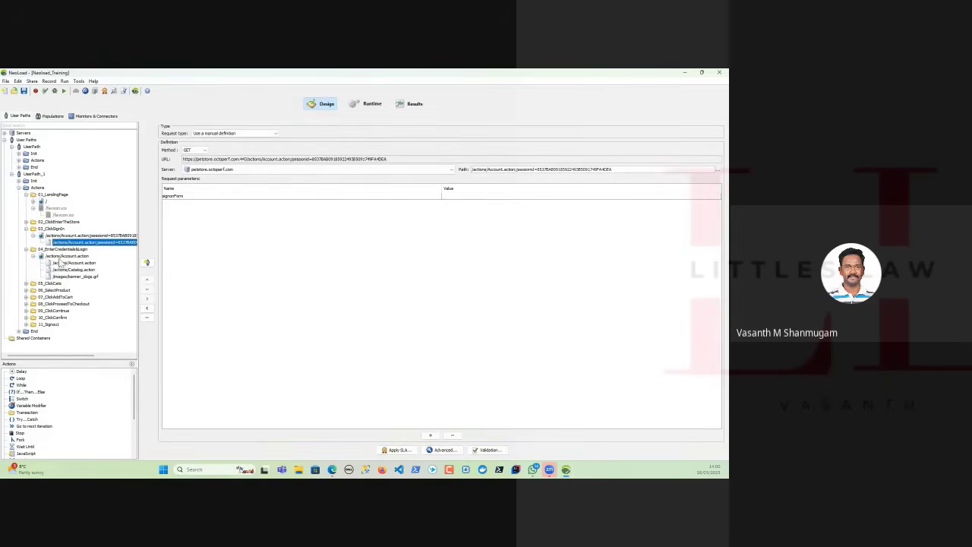
click(62, 263)
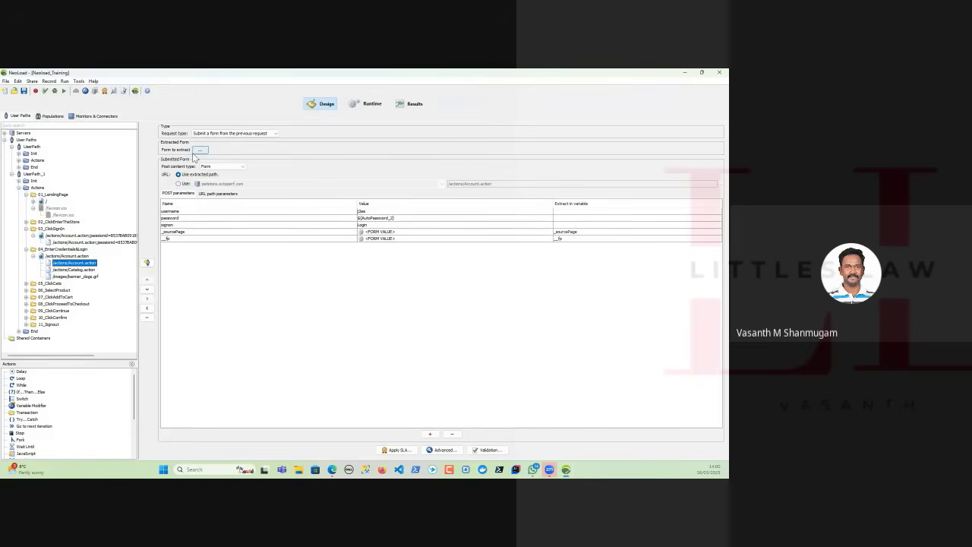
Switch the login request's type to a manual definition and back to submitting a form from the previous request, and select the username parameter.
click(217, 134)
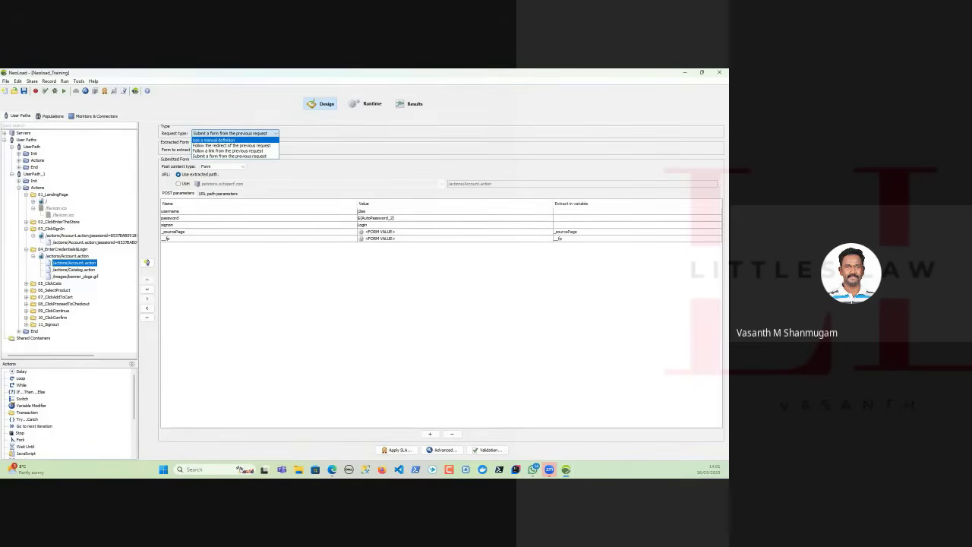
click(332, 469)
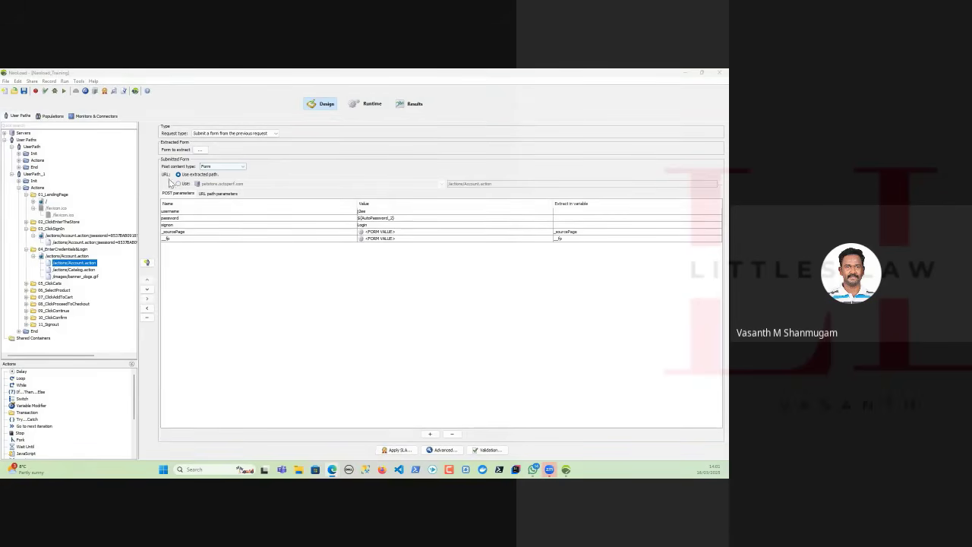
click(219, 133)
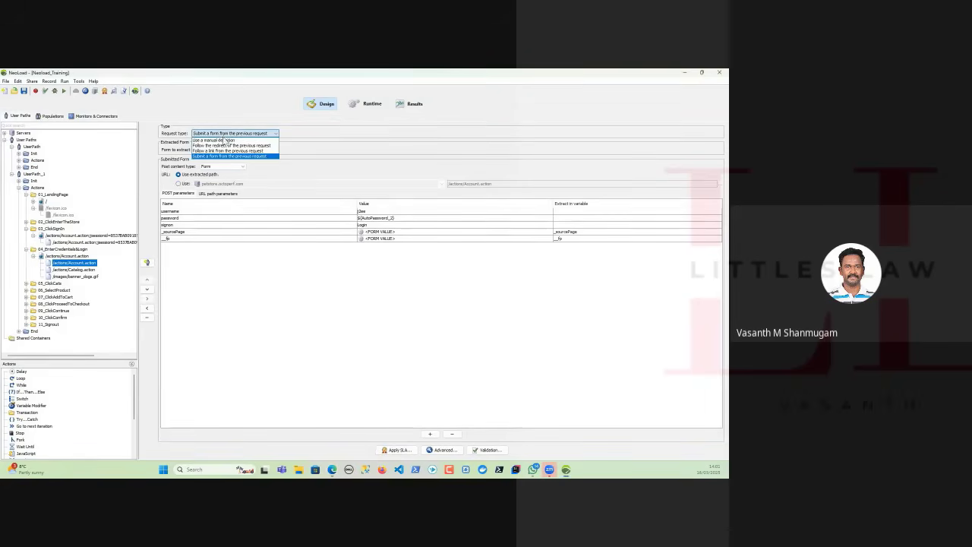
click(224, 142)
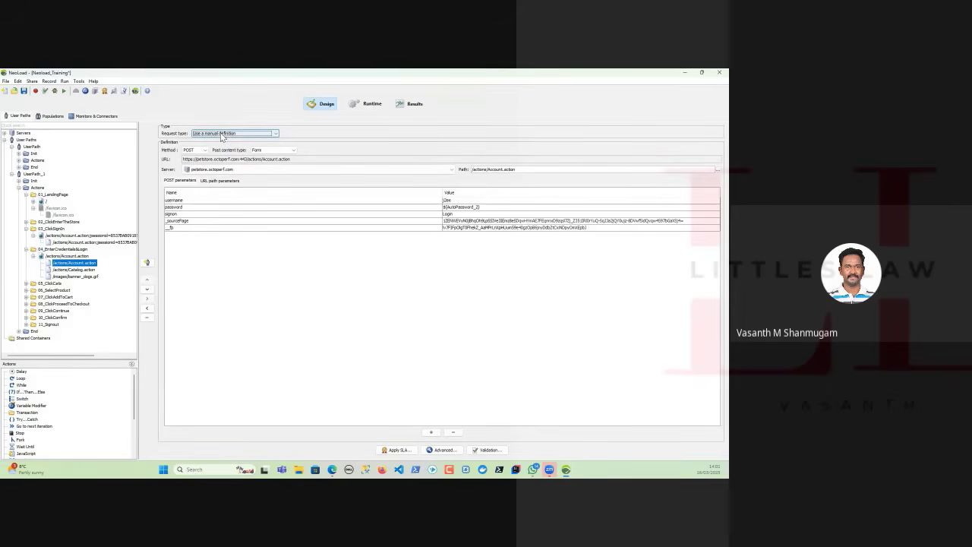
click(221, 135)
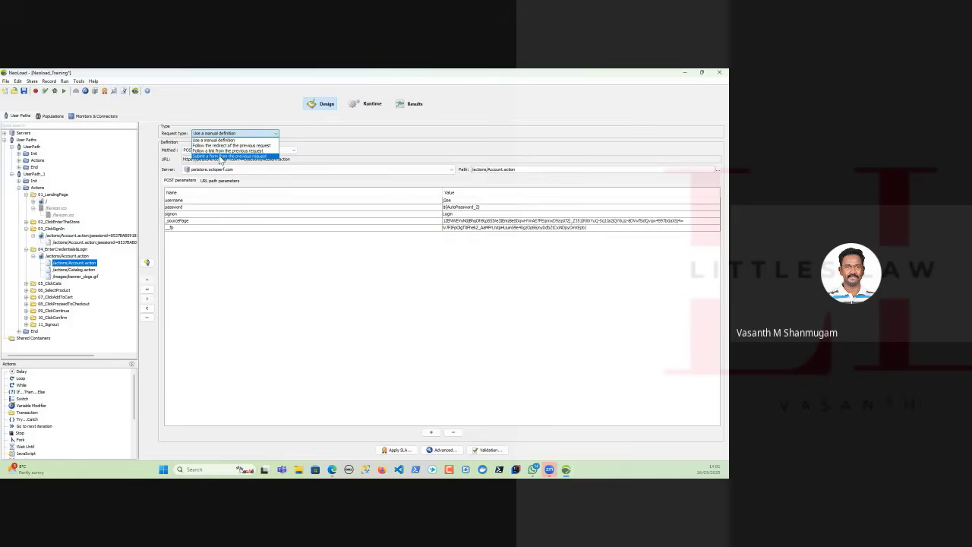
click(221, 155)
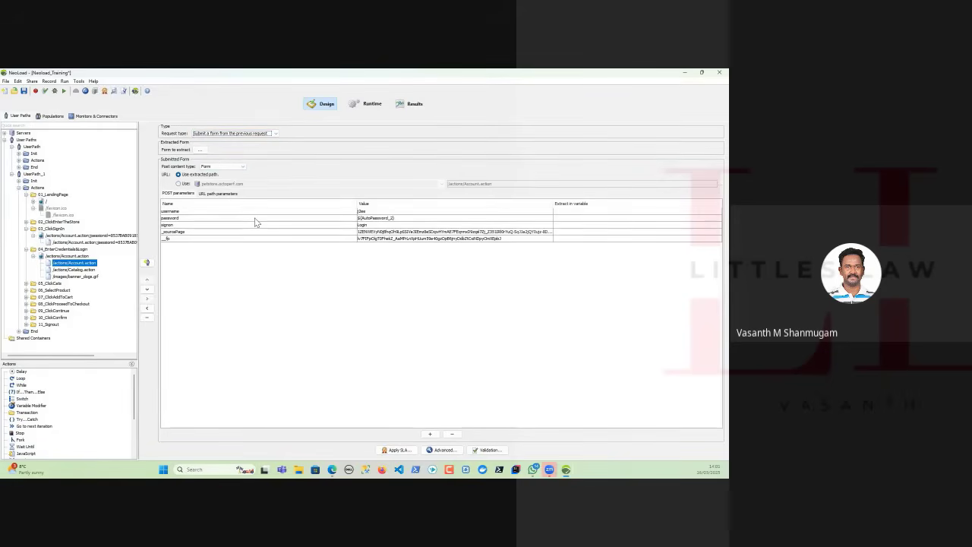
click(384, 212)
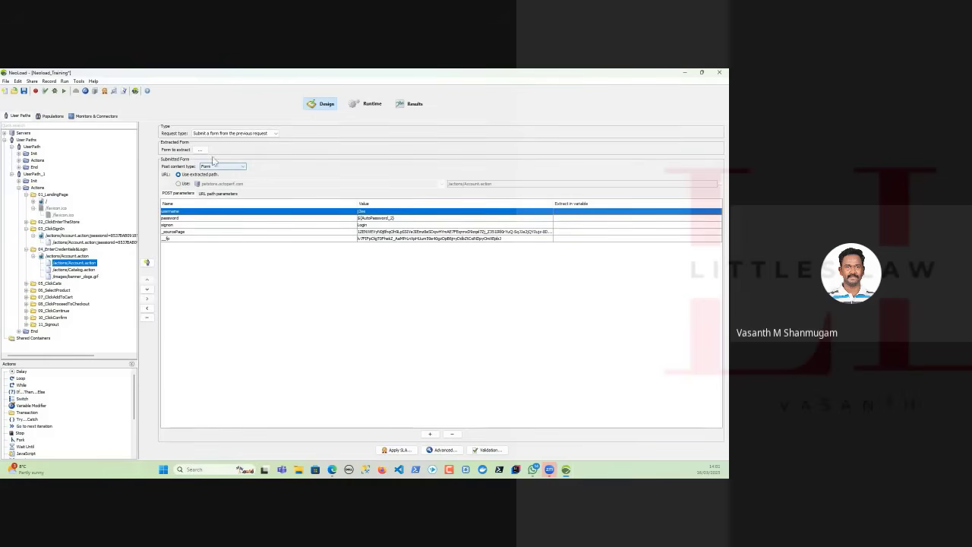
Switch the login request to a manual definition and back to form submission, keeping Form as the post content type.
click(219, 135)
click(220, 140)
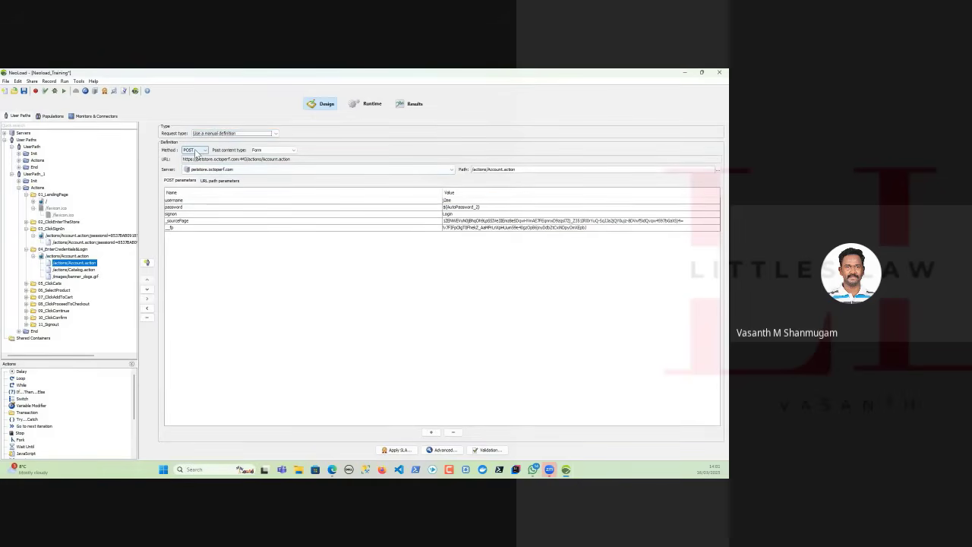
click(213, 135)
click(196, 152)
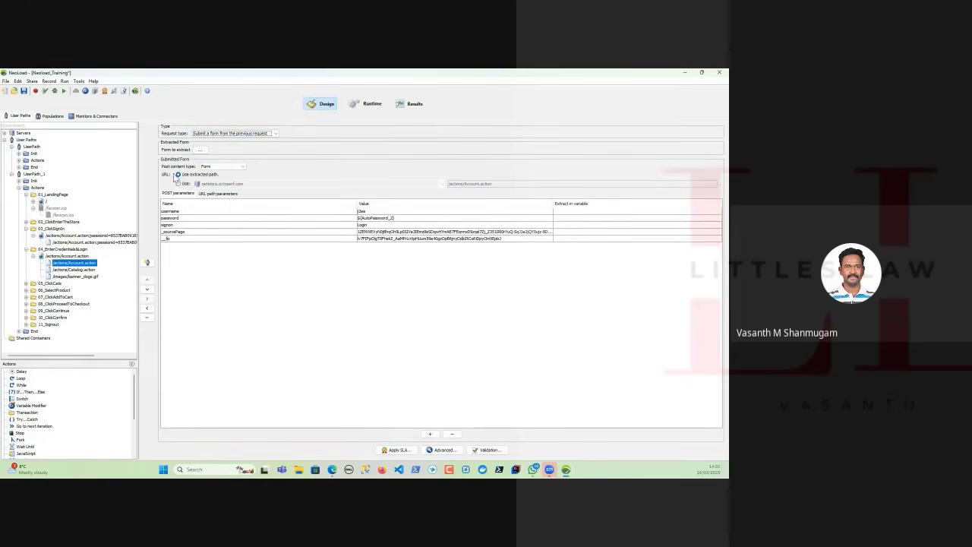
click(222, 166)
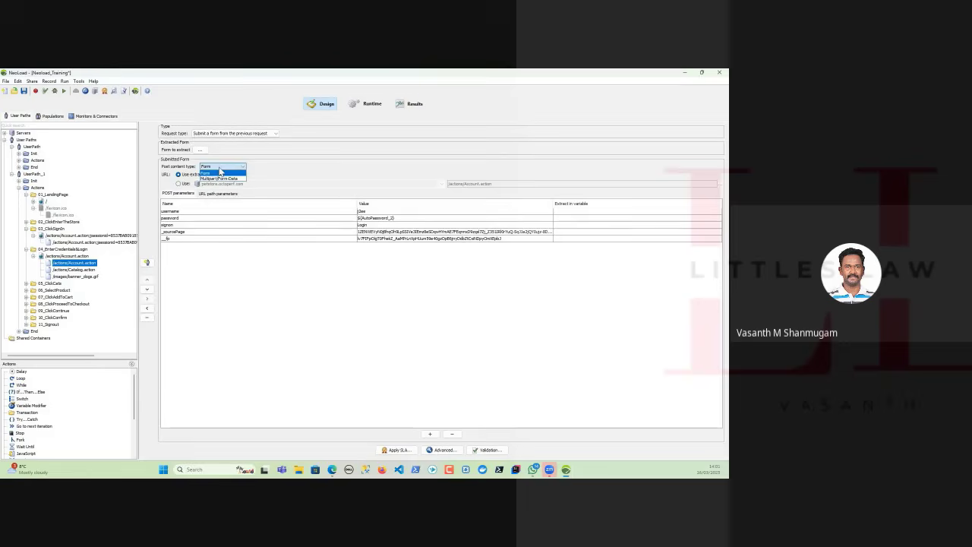
click(220, 172)
Set the login request's type to Use a manual definition and review the available HTTP methods, keeping POST.
click(232, 133)
click(228, 140)
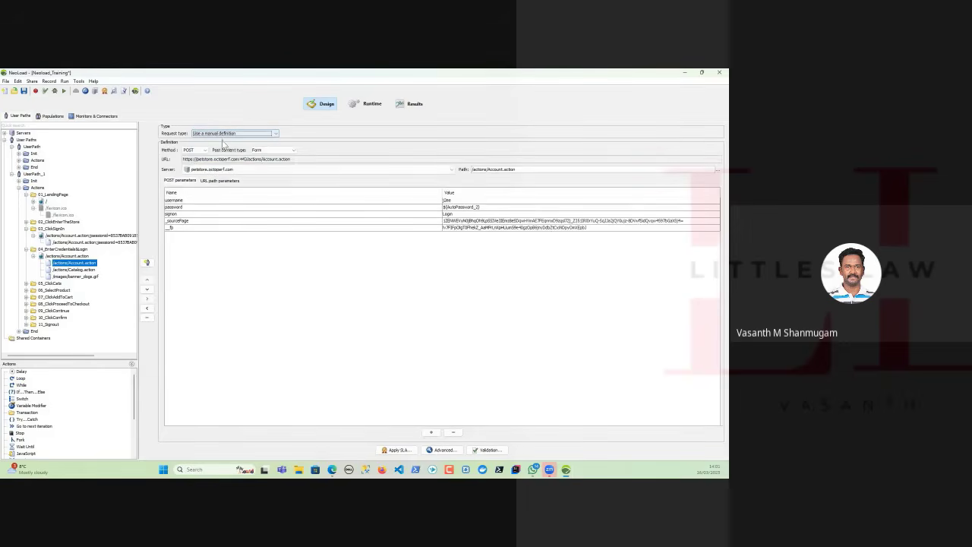
click(202, 151)
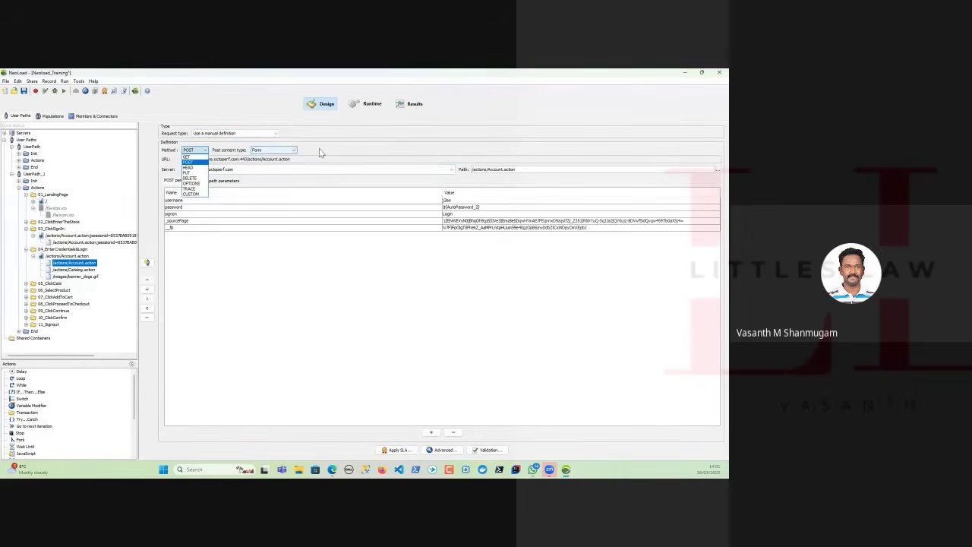
click(260, 160)
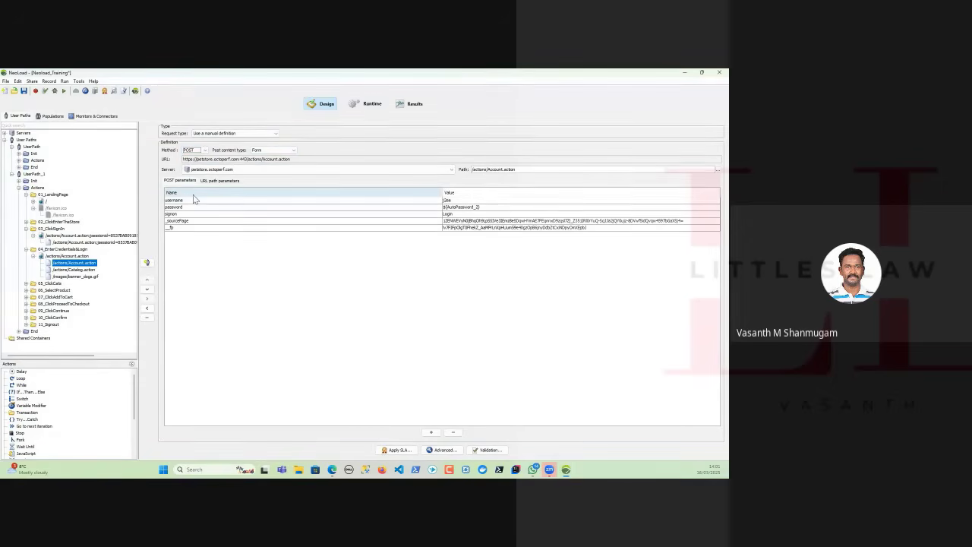
click(214, 135)
click(214, 135)
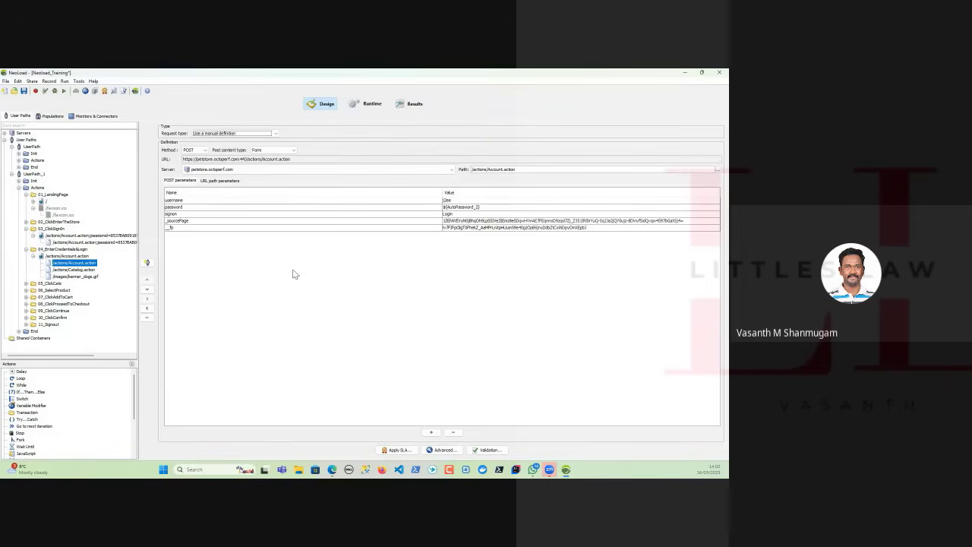
Open the project's variables editor, and switch to Notepad++ to create a blank document.
click(86, 91)
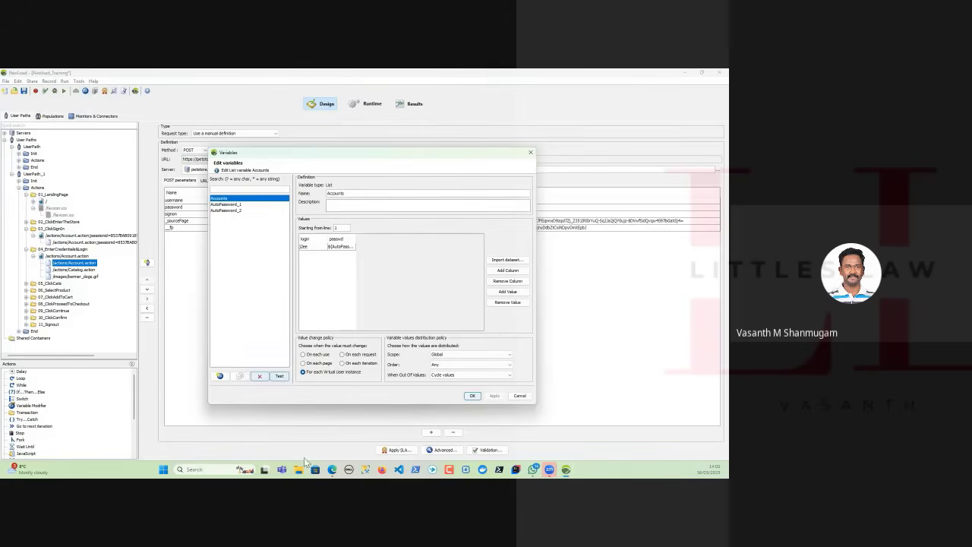
click(196, 469)
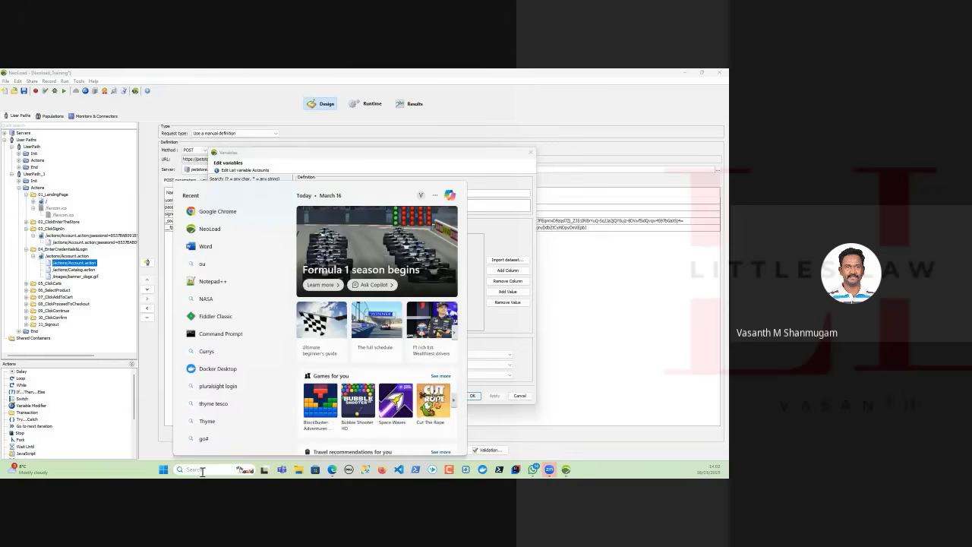
text(notepad)
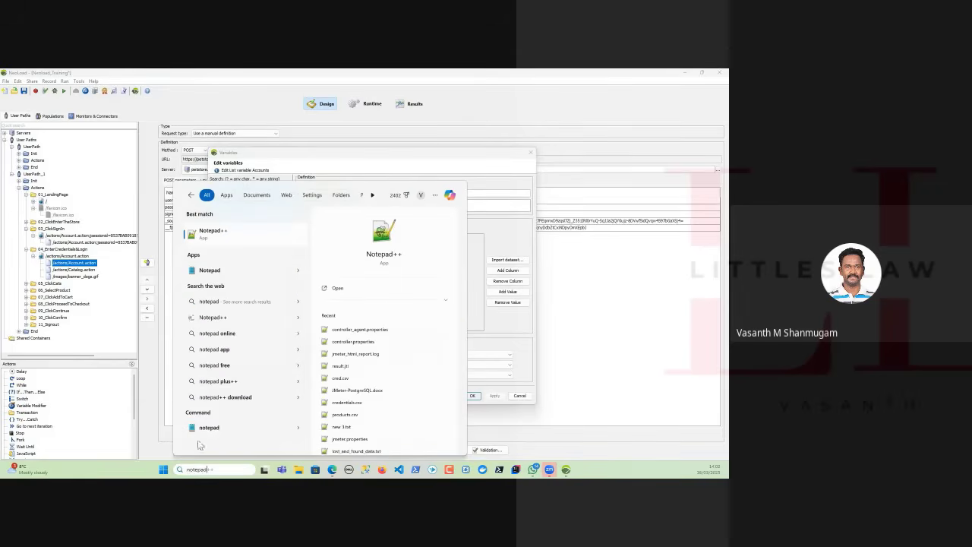
click(230, 237)
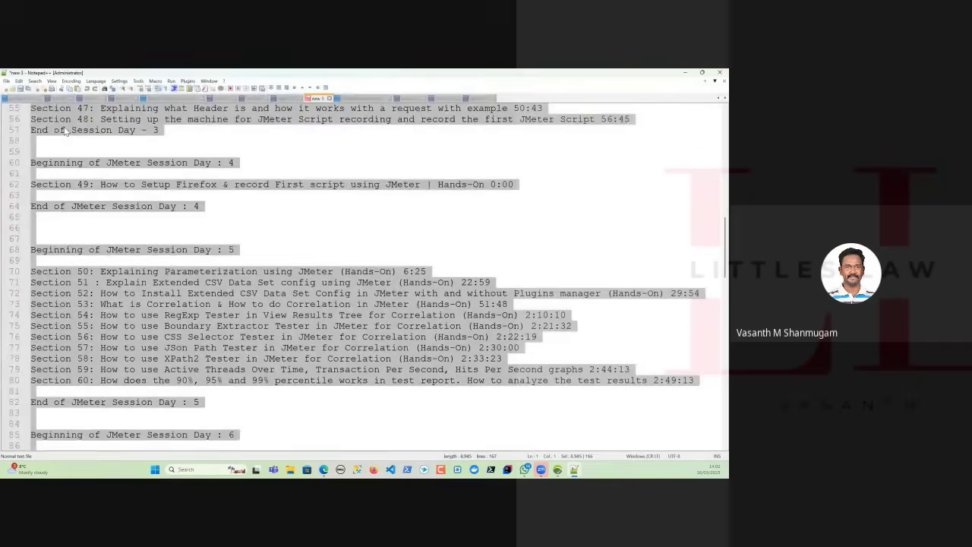
key(ctrl+n)
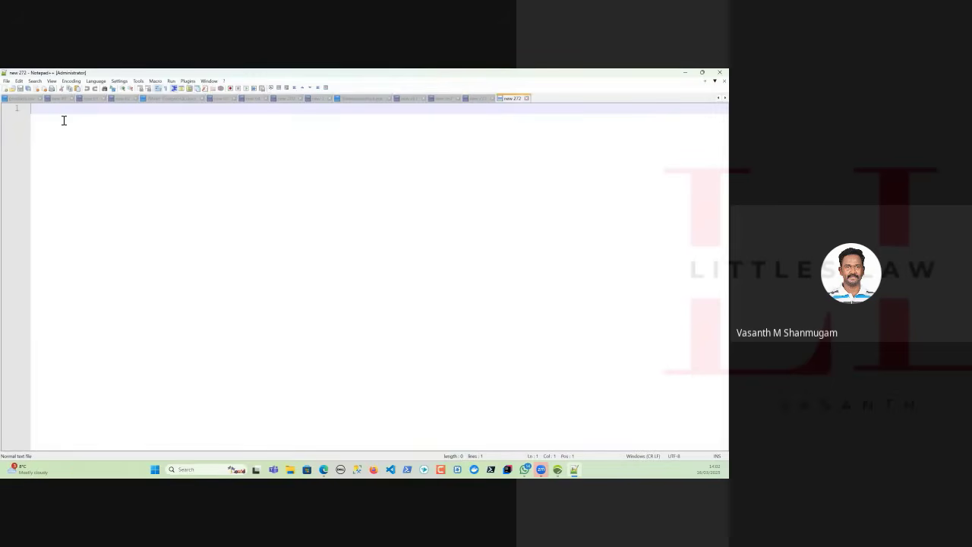
Enter the header line username,password and a second line with the account's username and password, separated by a comma.
text(username,)
text(password)
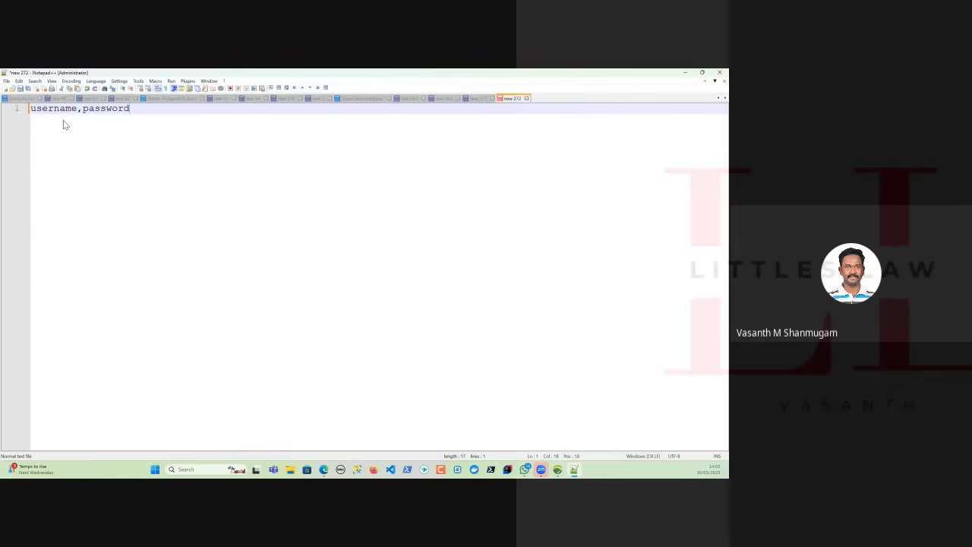
key(Return)
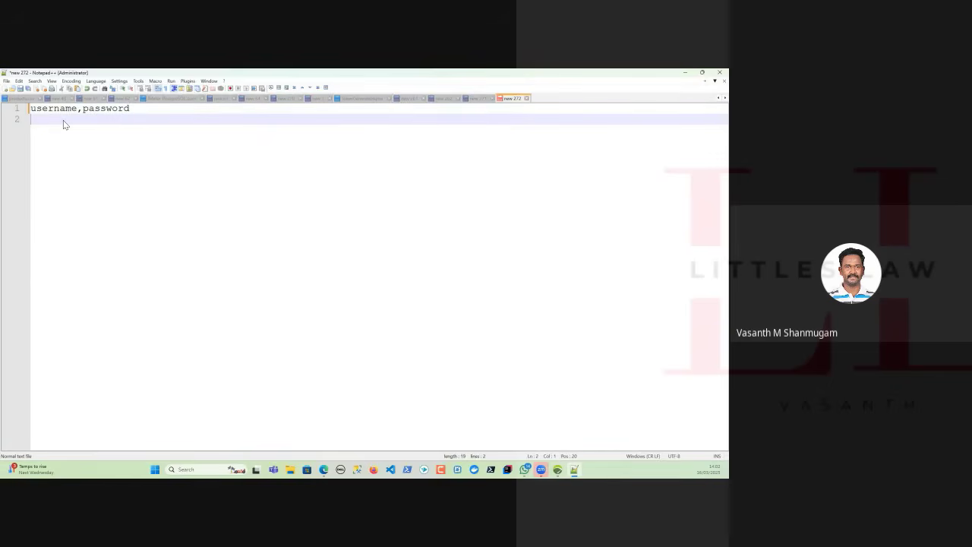
text(j2ee,l)
key(BackSpace)
text(j2ee)
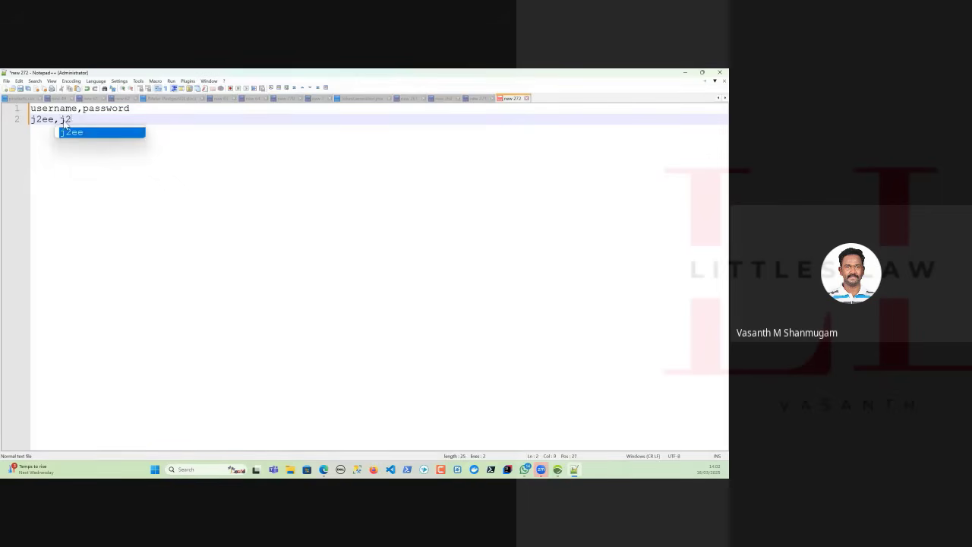
key(Escape)
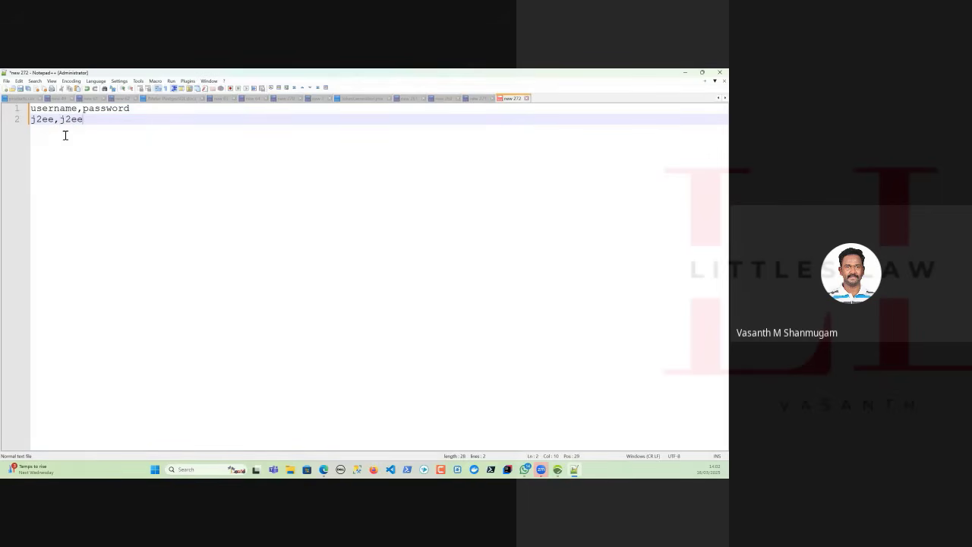
Start saving the document under a new name and browse to the Neoload_Training folder inside the Neoload folder.
key(alt+f)
key(a)
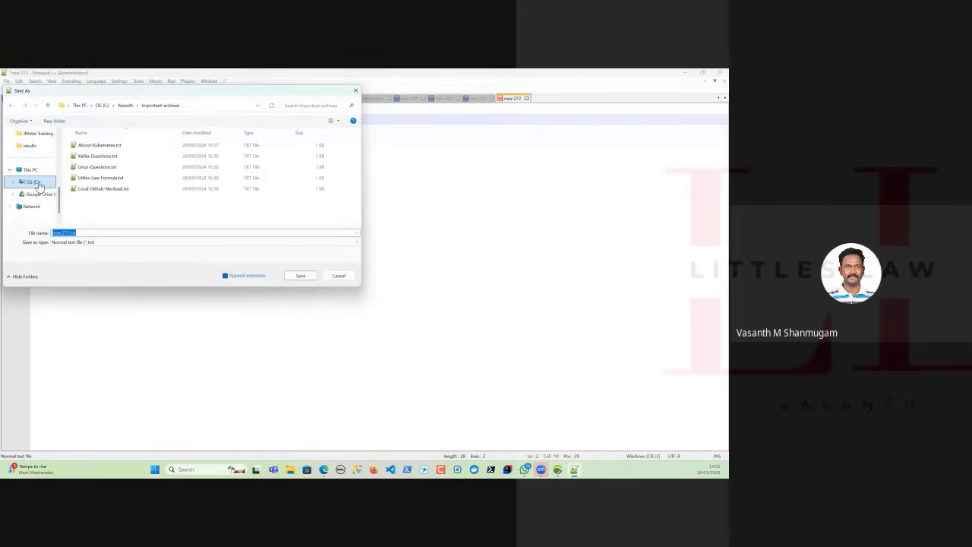
click(36, 184)
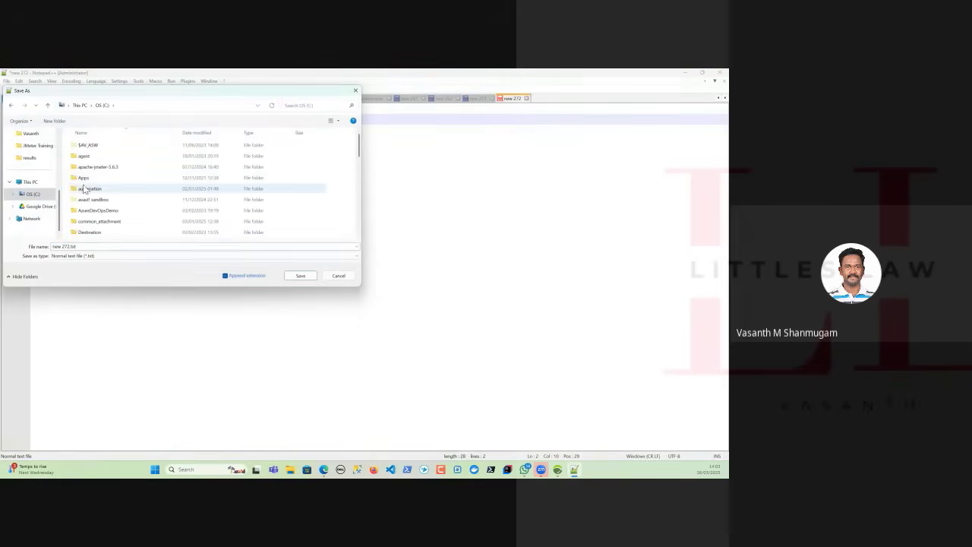
scroll(86, 190, down, 10)
double_click(89, 214)
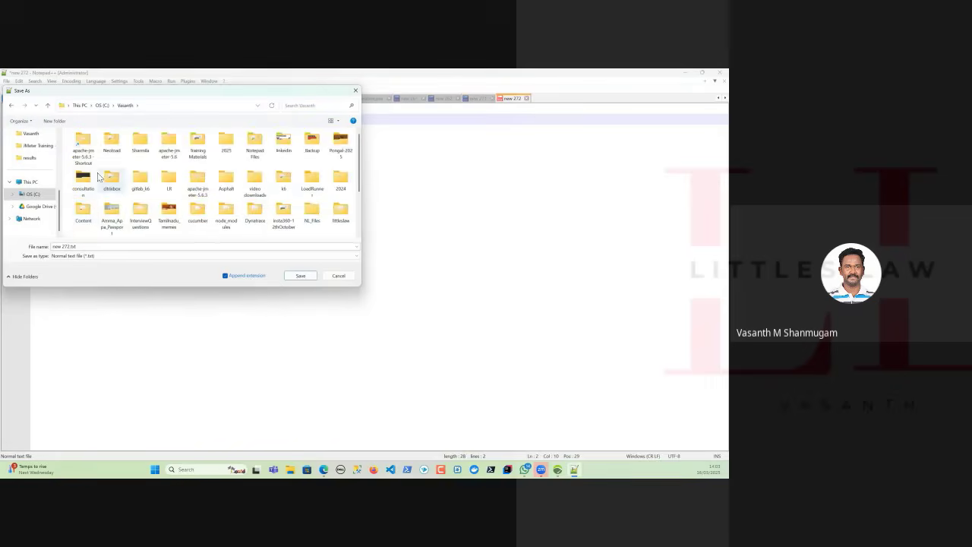
double_click(108, 154)
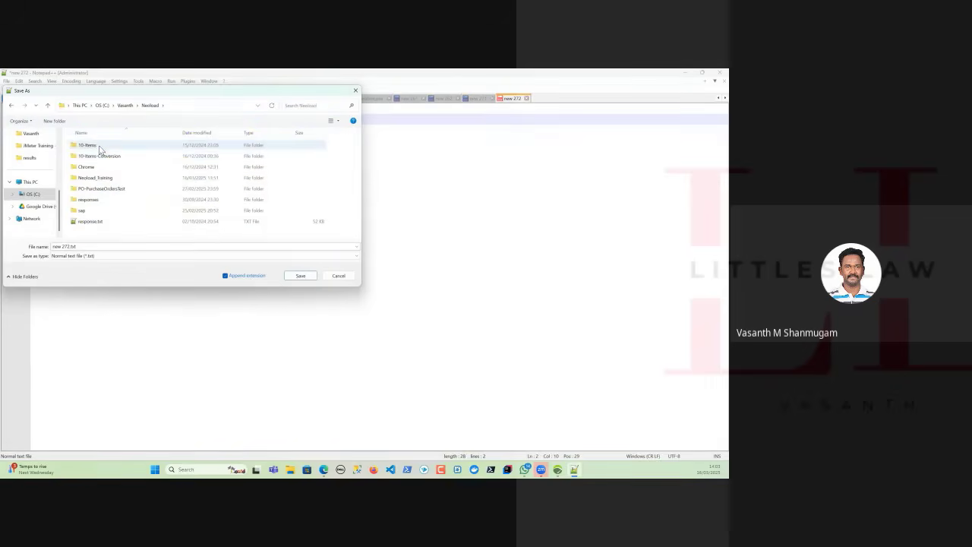
click(109, 178)
double_click(108, 178)
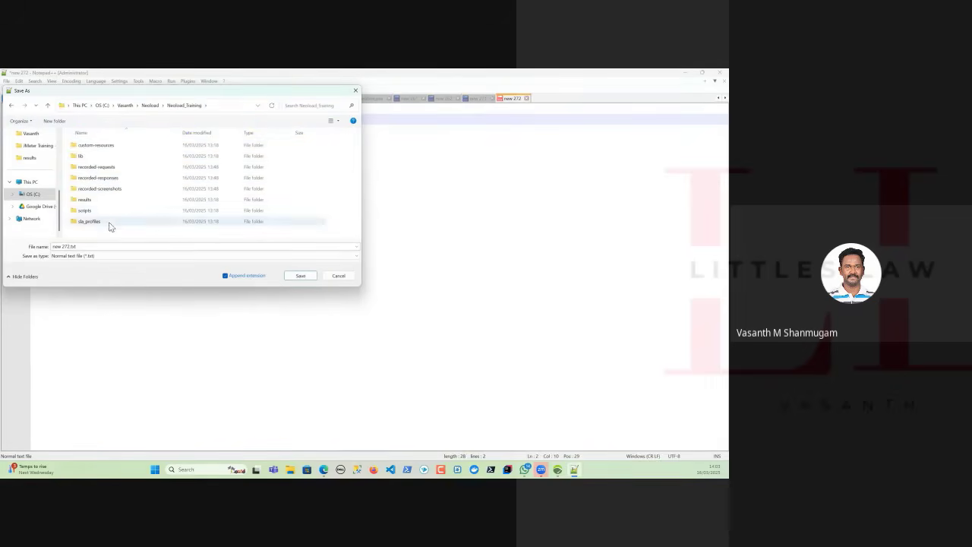
Save the document as credentials.csv with the file type set to All types.
drag(97, 246, 32, 251)
text(credentials.c)
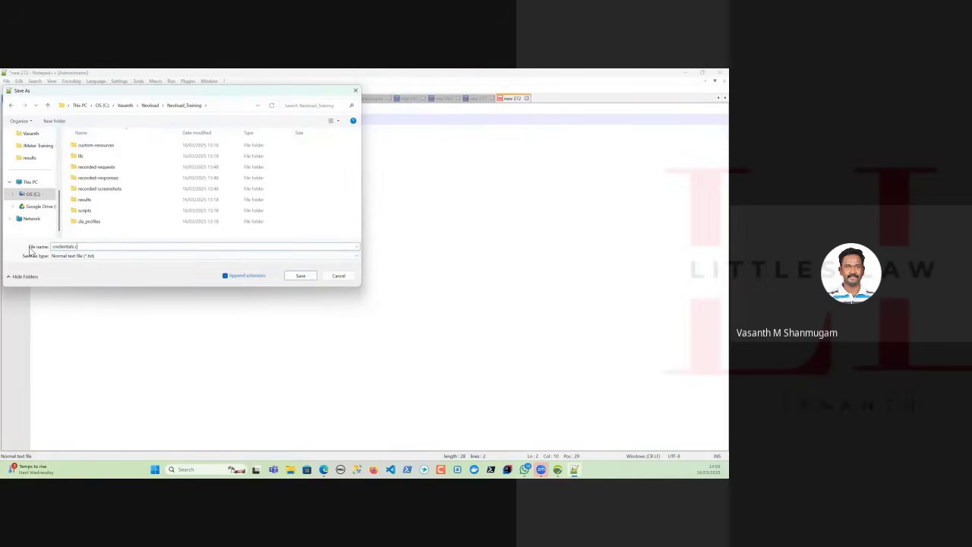
text(sv)
click(67, 257)
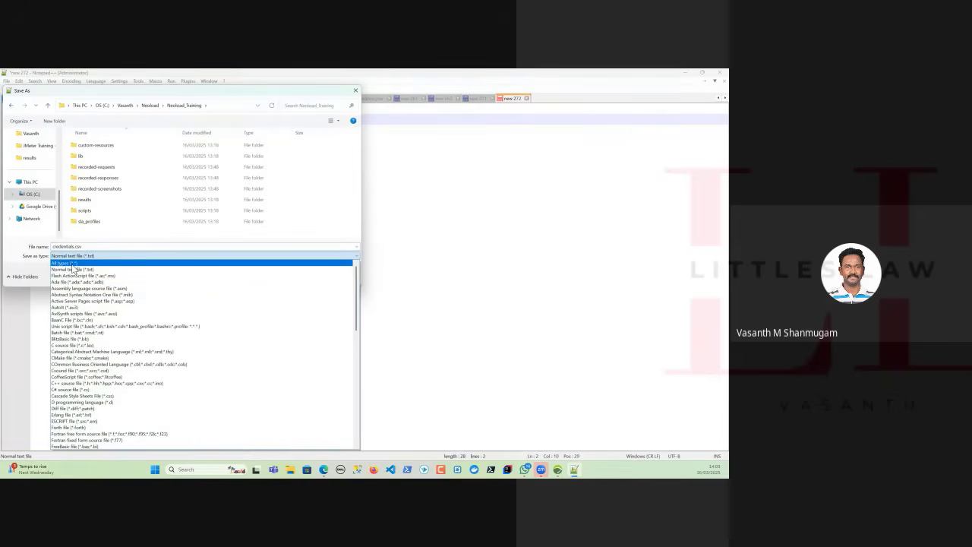
click(72, 263)
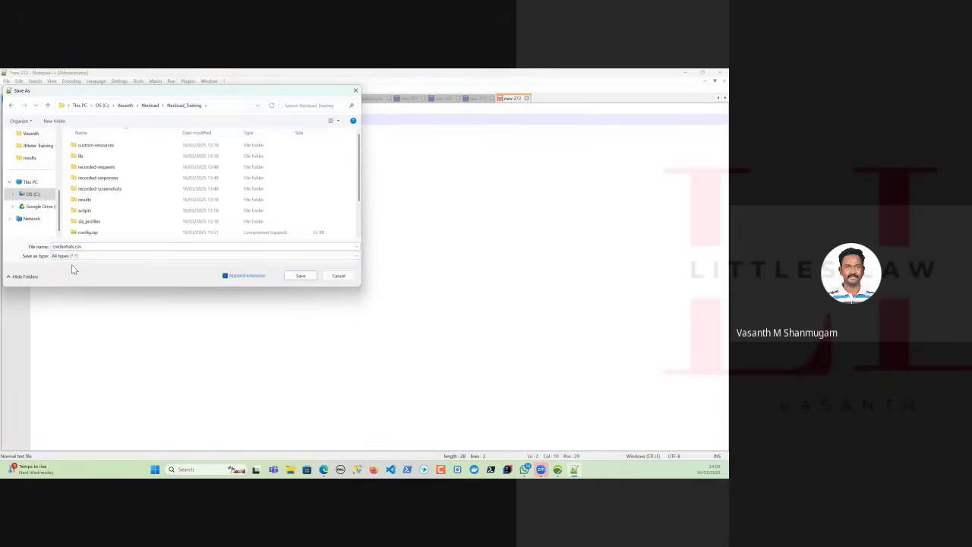
click(301, 276)
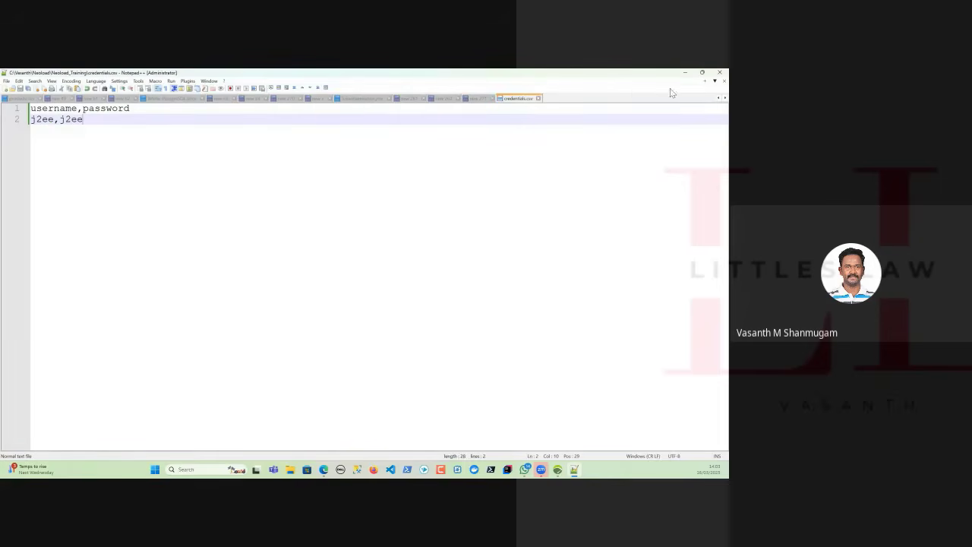
Return to NeoLoad and delete the existing variables Accounts, AutoPassword_1 and AutoPassword_2.
click(685, 73)
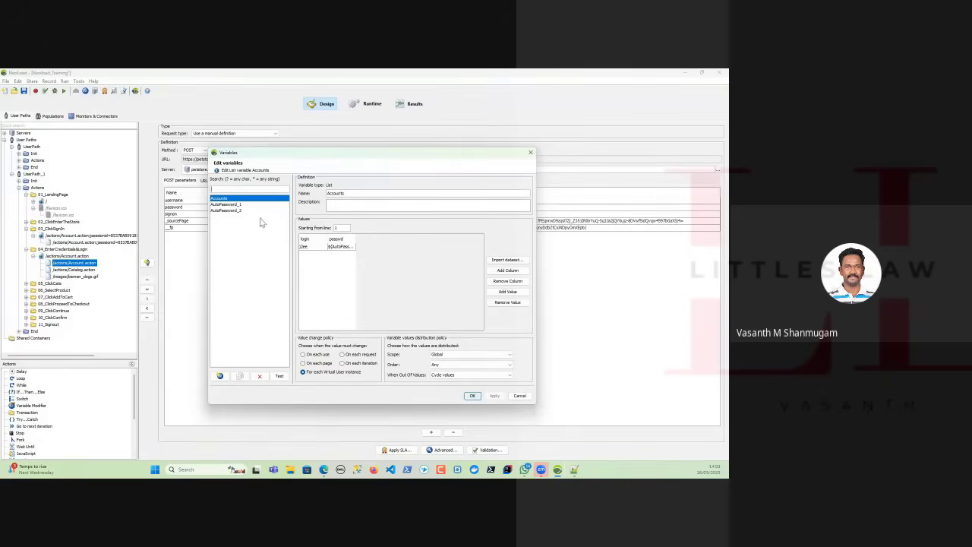
click(261, 376)
click(261, 377)
click(261, 377)
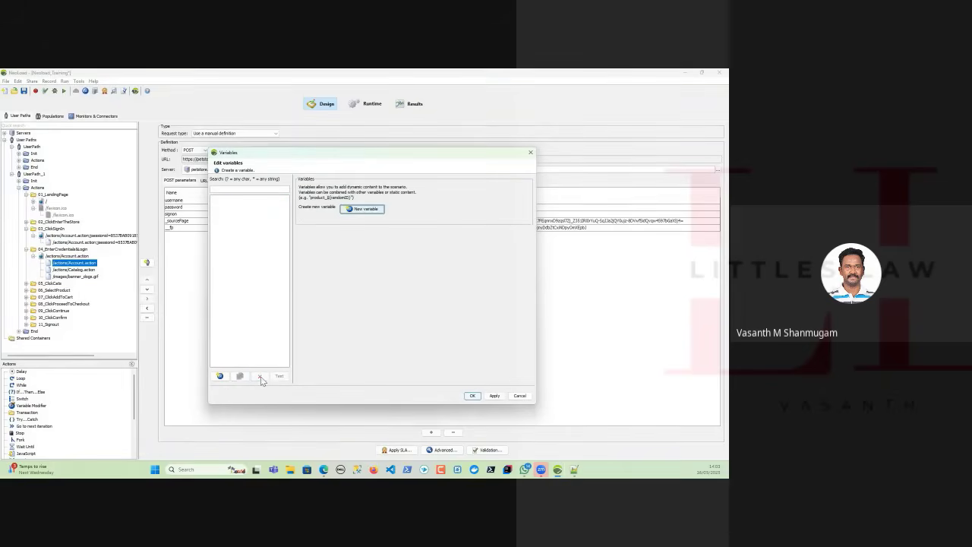
Create a File variable named Credentials that reads its values from credentials.csv.
click(219, 376)
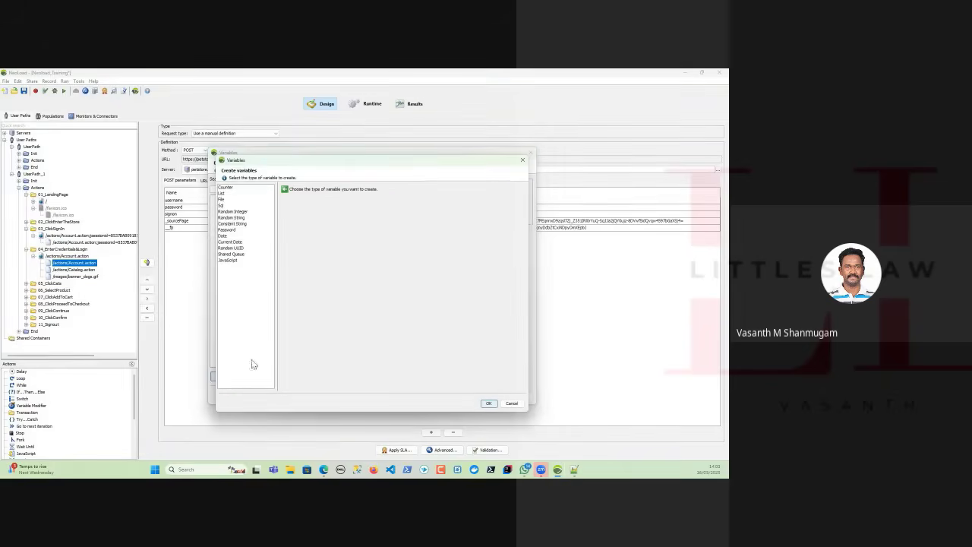
click(222, 199)
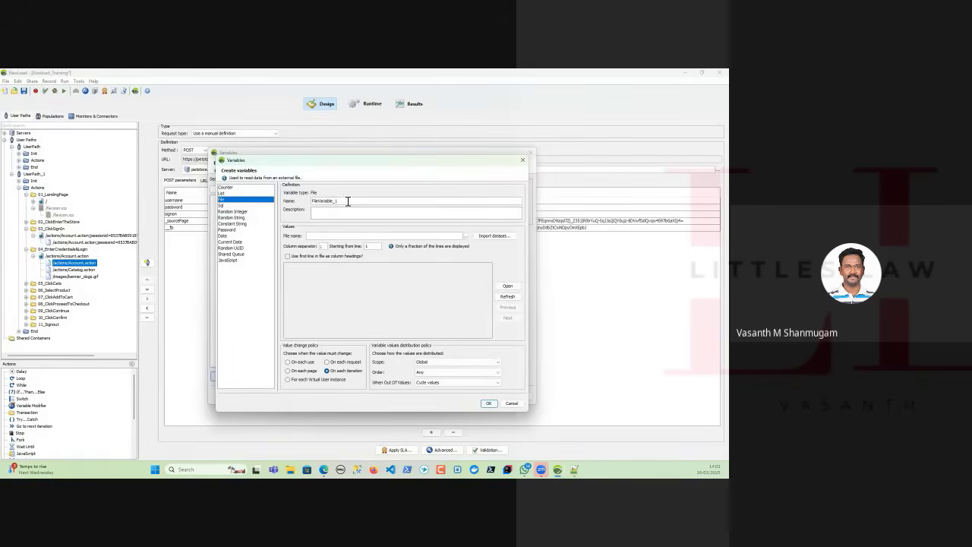
drag(348, 201, 256, 206)
text(O)
click(466, 237)
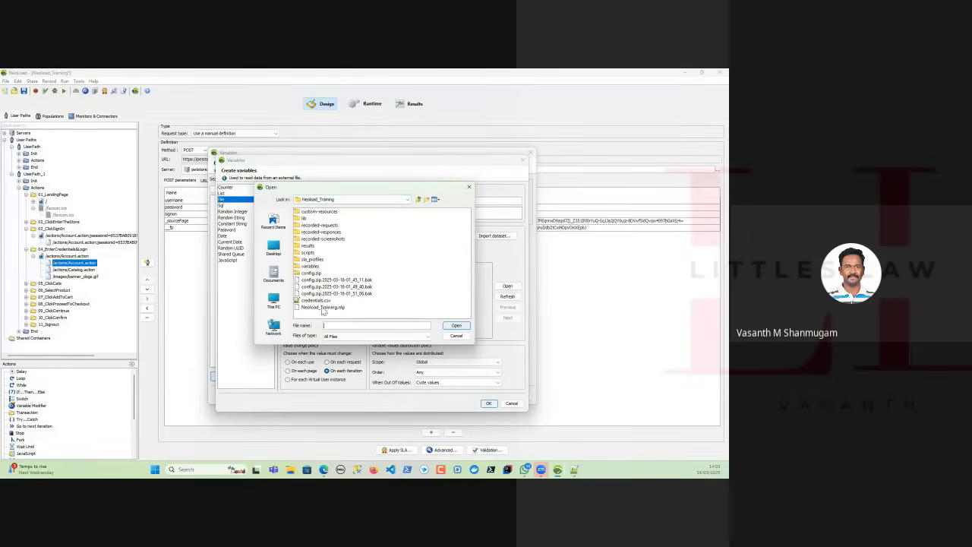
double_click(322, 305)
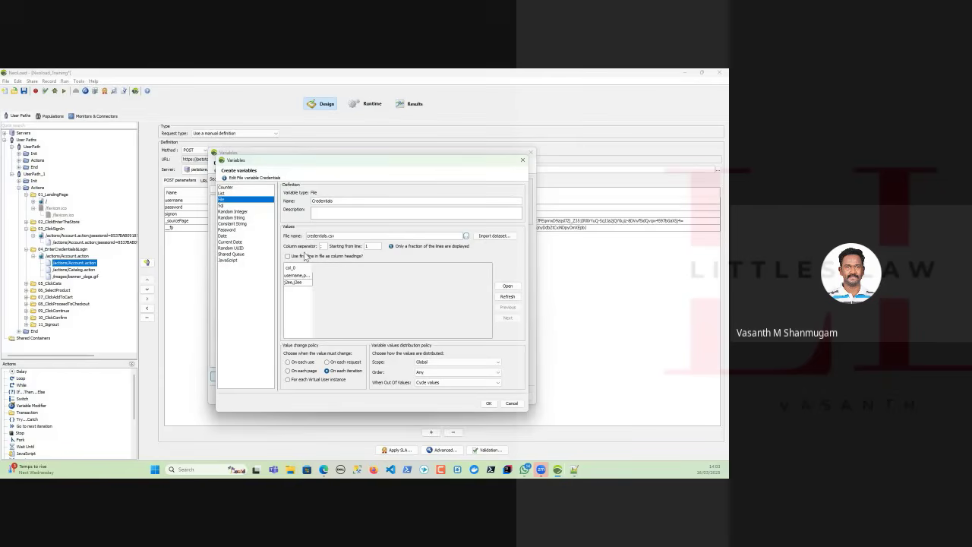
Set the Credentials variable's column separator to a comma and refresh the file preview.
double_click(312, 268)
double_click(322, 246)
click(502, 298)
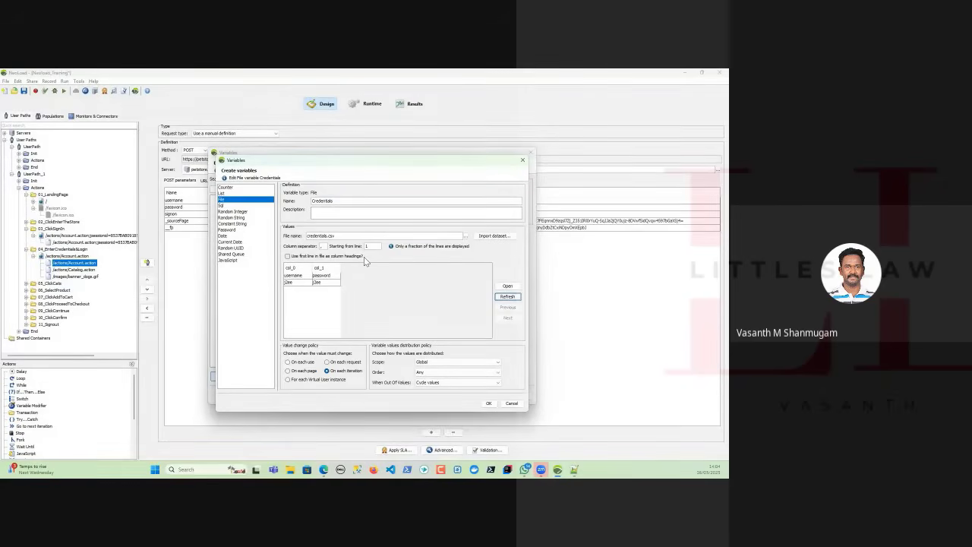
Set the Credentials variable to use the first line in the file as column headings.
click(288, 257)
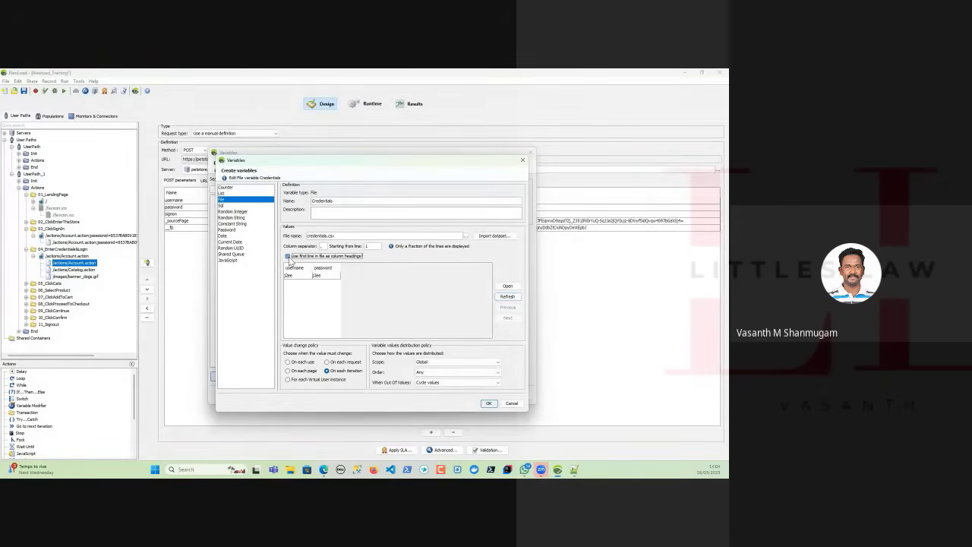
click(289, 258)
click(287, 256)
Switch to Notepad++, delete the username,password header line from credentials.csv, and save the file.
click(575, 469)
drag(130, 109, 33, 109)
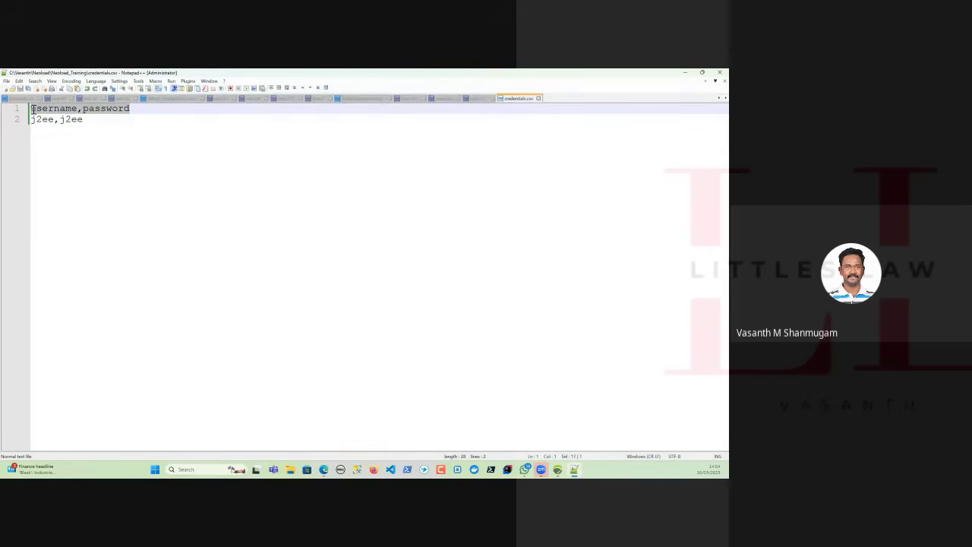
key(Delete)
key(Delete)
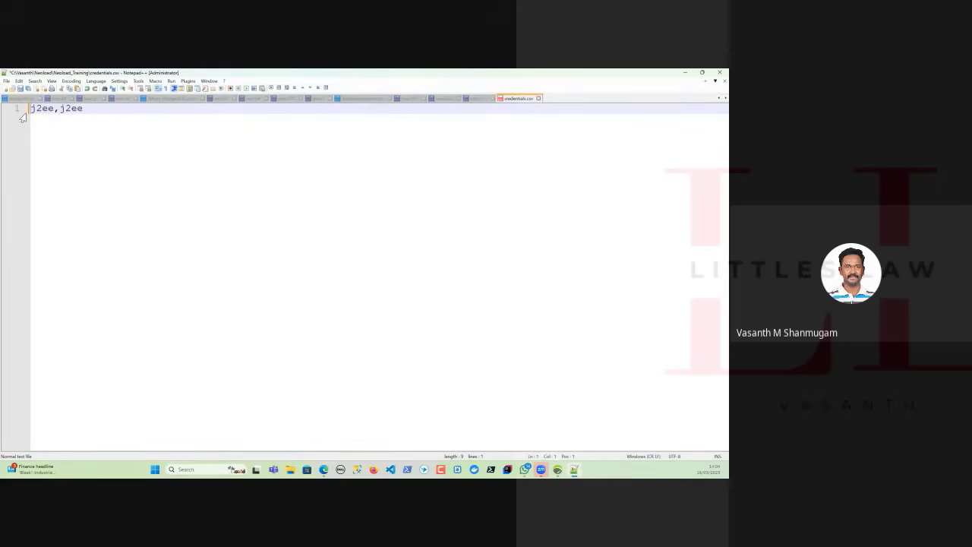
key(ctrl+s)
key(super)
key(super+d)
key(super+d)
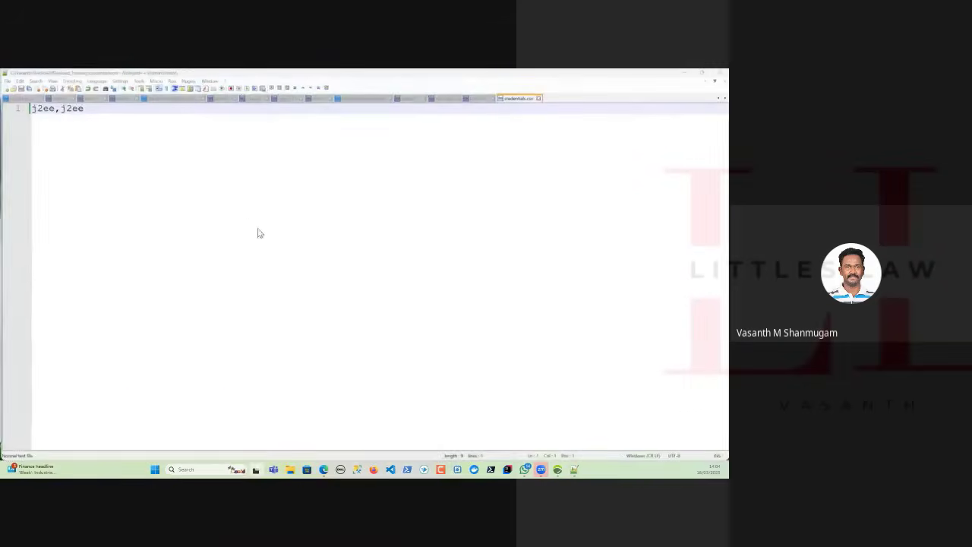
Switch back to NeoLoad, reload credentials.csv for the variable, and turn off using the first line as column headings.
click(557, 471)
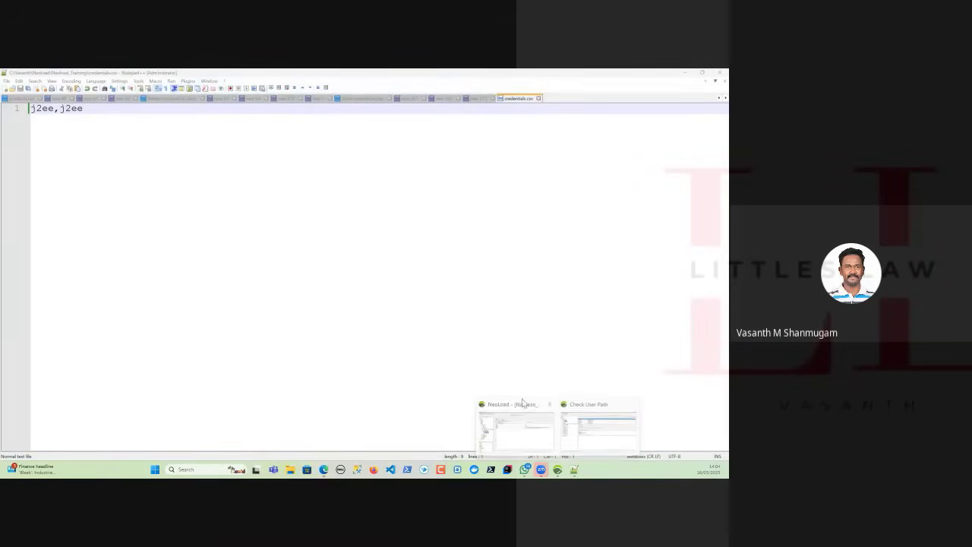
click(591, 438)
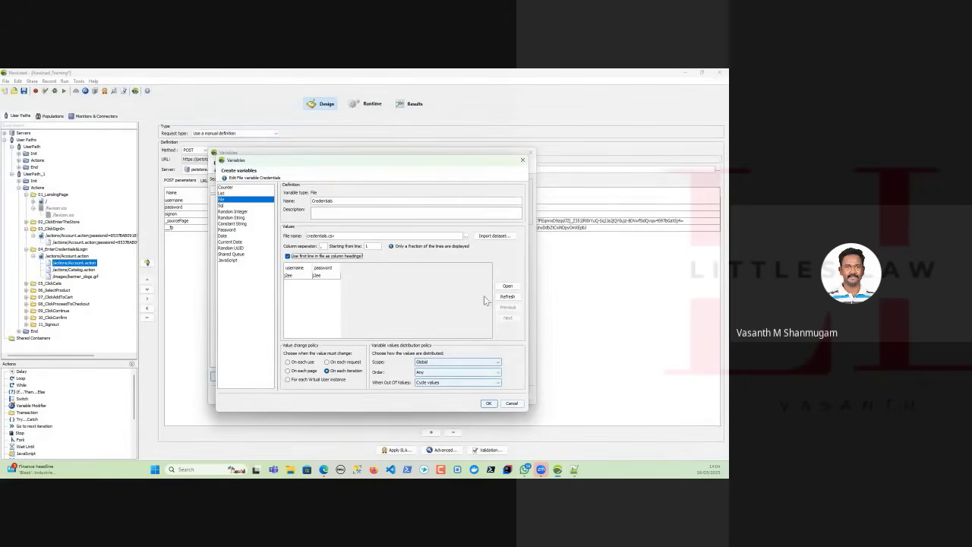
click(508, 286)
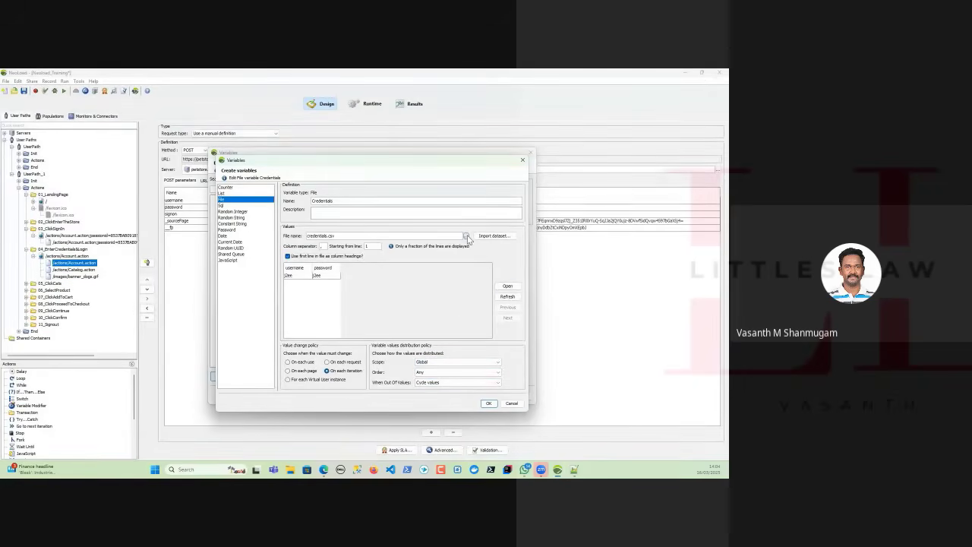
double_click(325, 300)
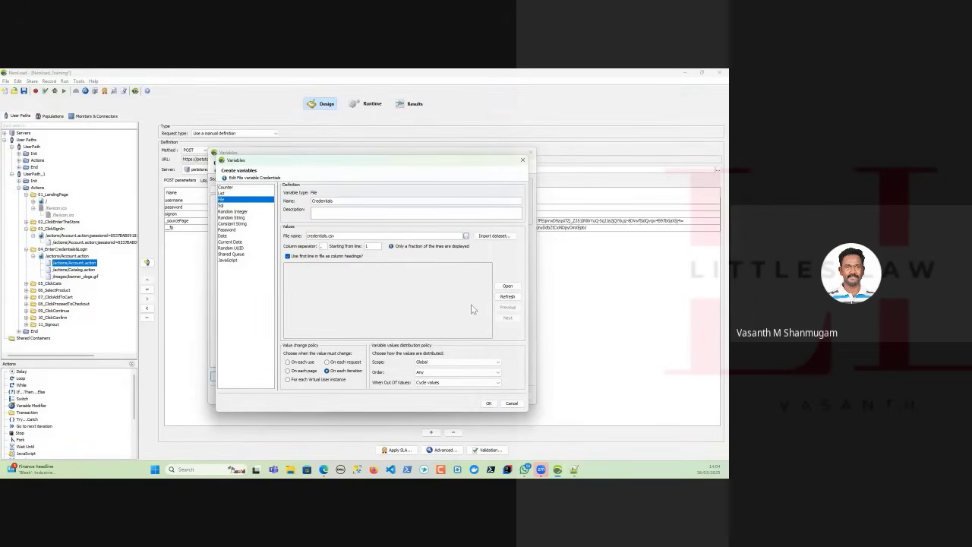
click(508, 296)
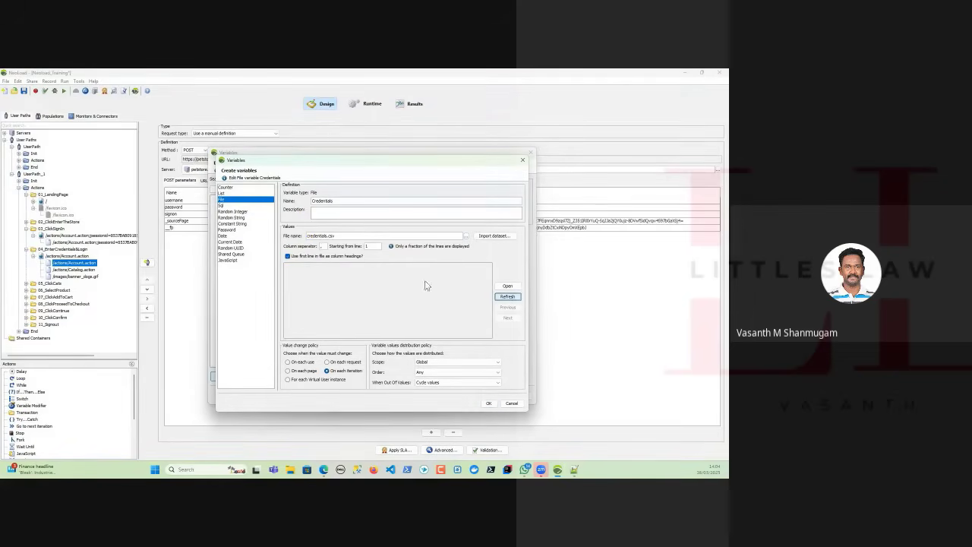
click(288, 257)
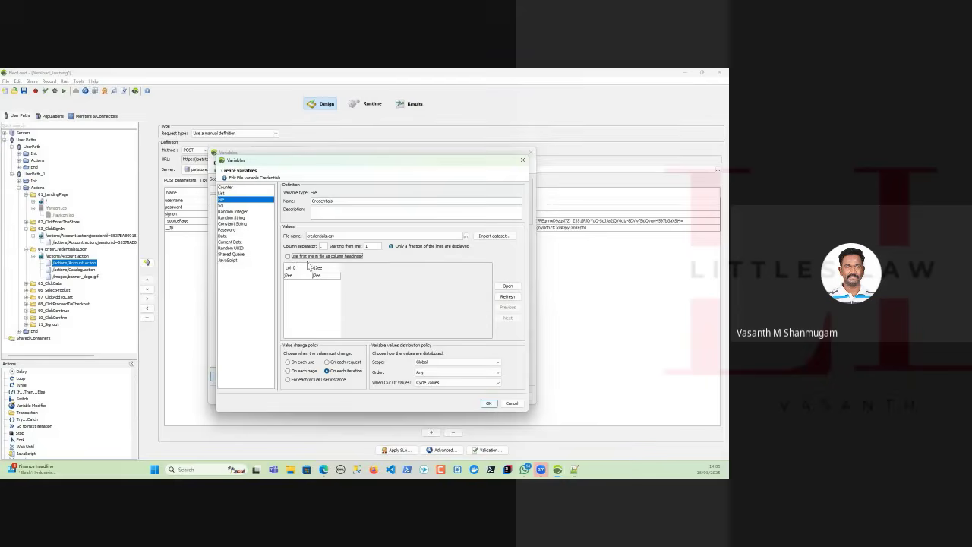
click(288, 257)
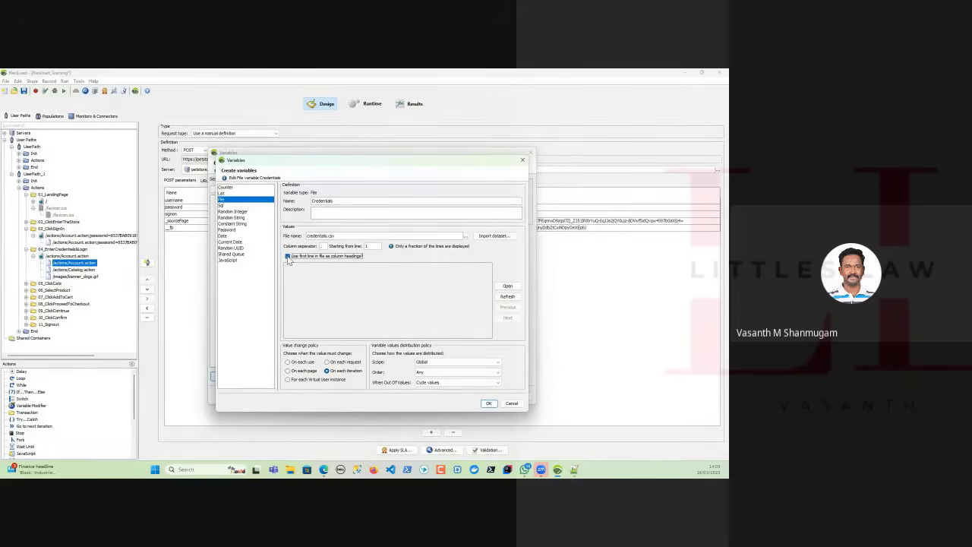
click(288, 257)
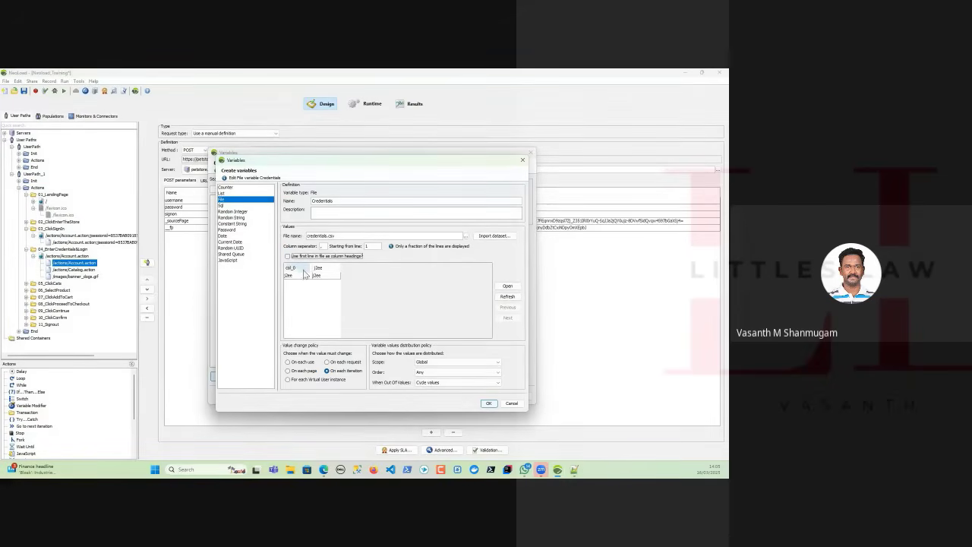
Rename the two columns of the Credentials variable to Username and Password.
double_click(307, 267)
drag(305, 267, 275, 267)
double_click(333, 268)
drag(332, 268, 312, 268)
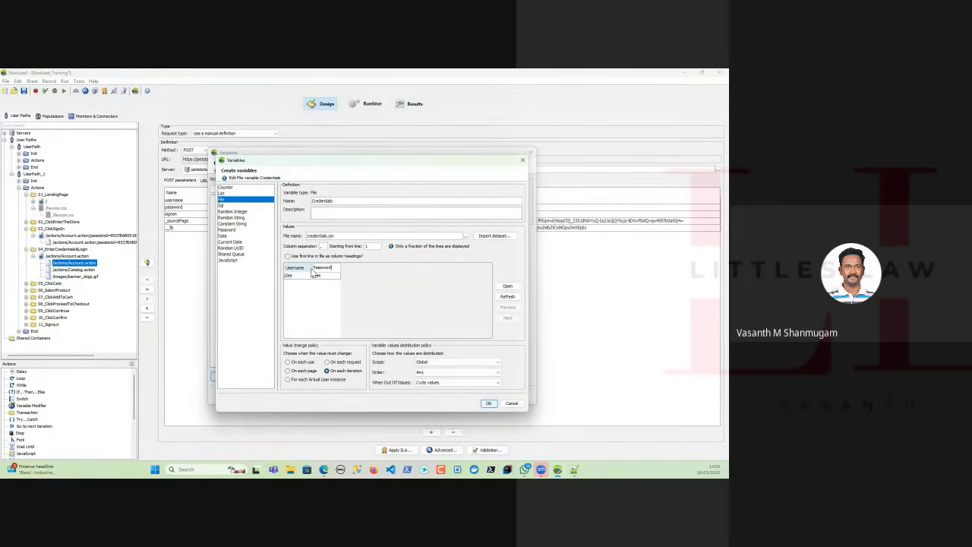
Set the Credentials variable to start from line 1 and refresh the file preview.
double_click(371, 246)
double_click(373, 246)
text(1)
click(506, 297)
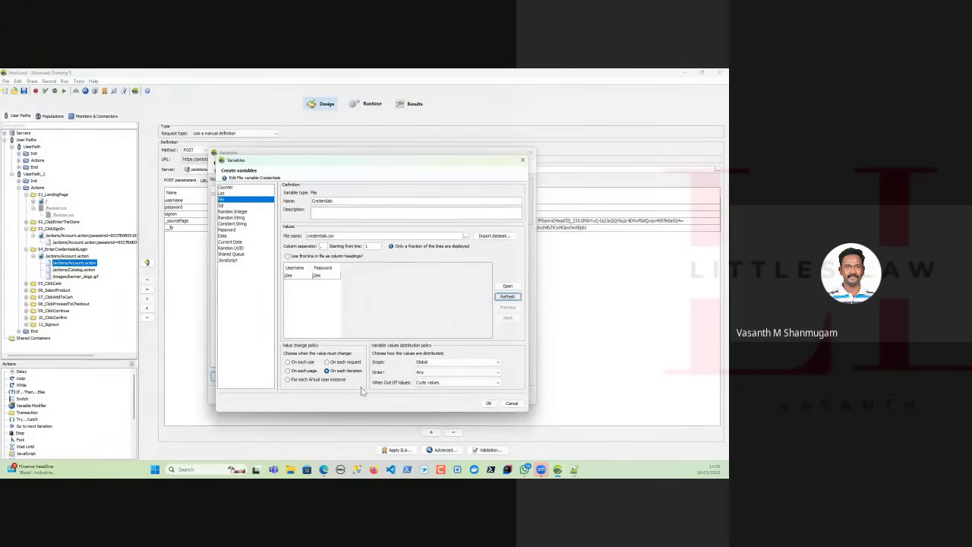
Try the value change policies for each use and each page, and set the policy to On each request.
click(300, 364)
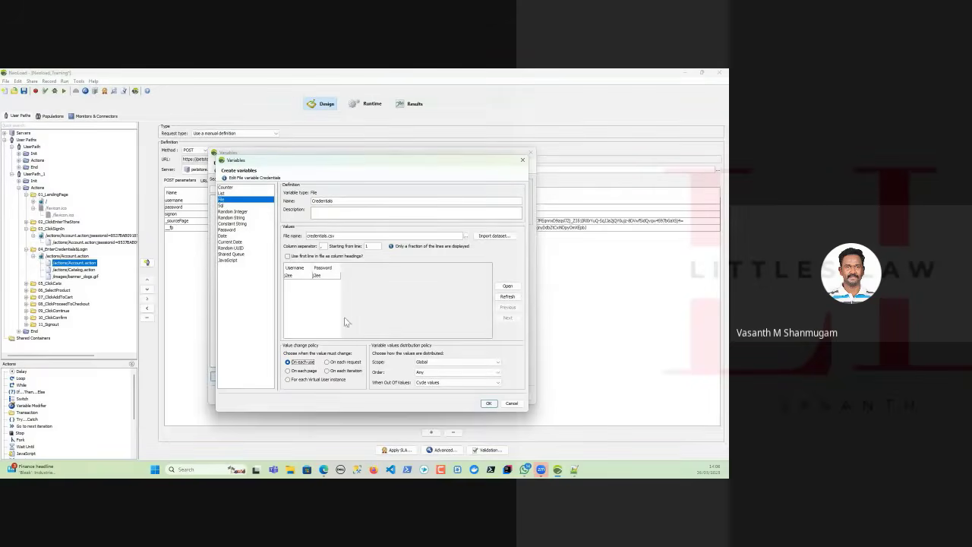
click(346, 362)
click(292, 371)
click(331, 363)
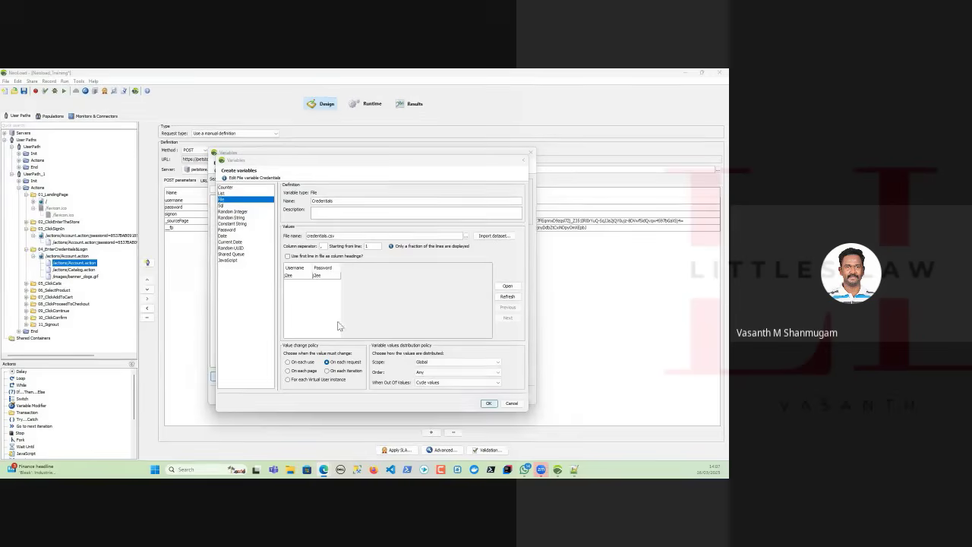
Switch the distribution scope of the variable values to Unique and back to Global.
click(438, 363)
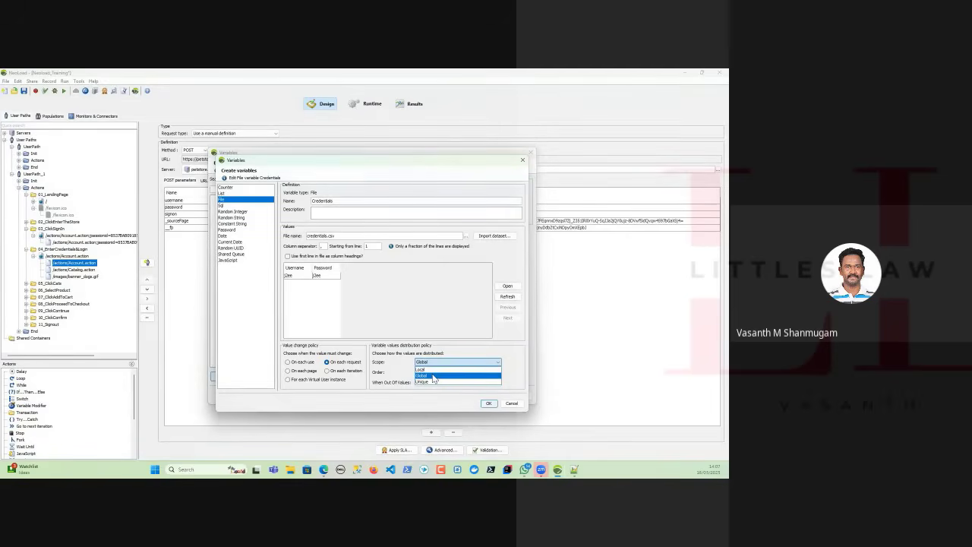
click(439, 383)
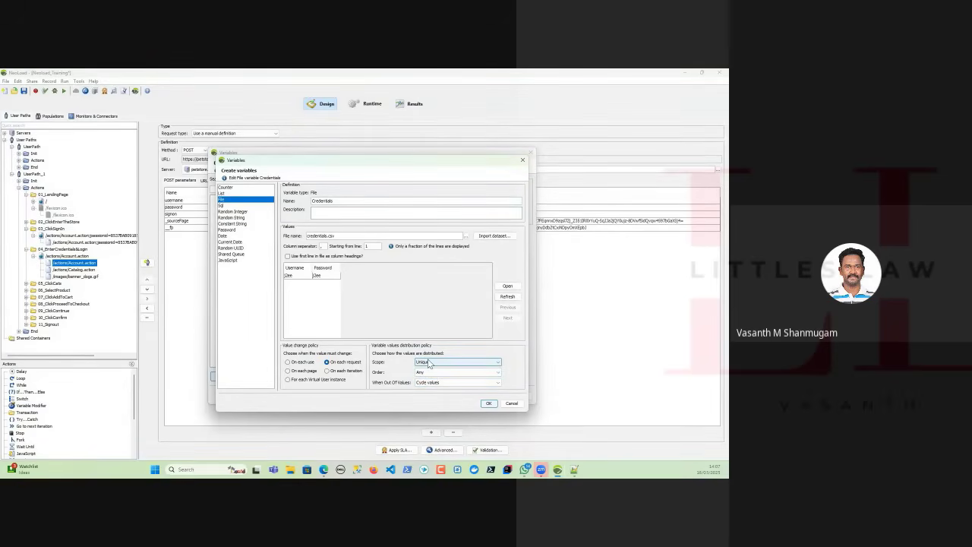
click(429, 363)
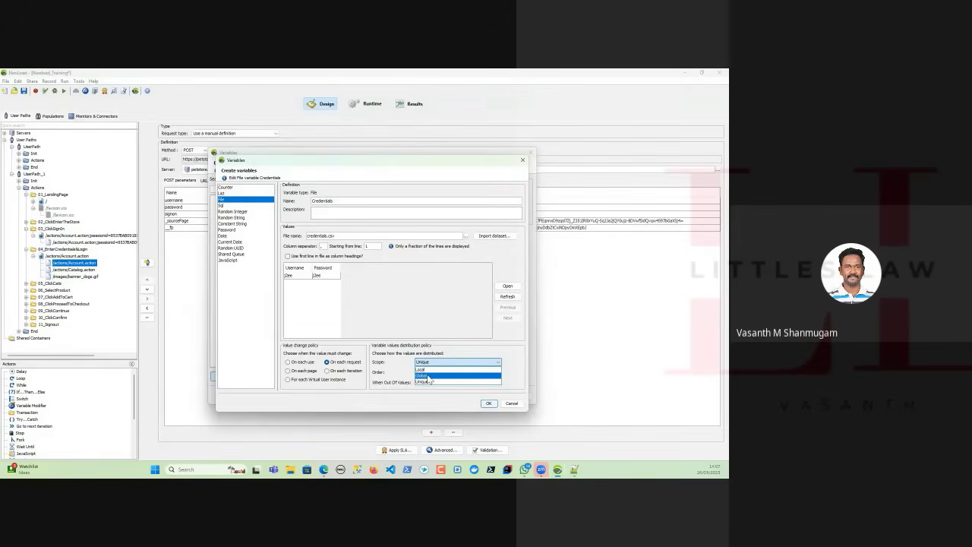
click(428, 376)
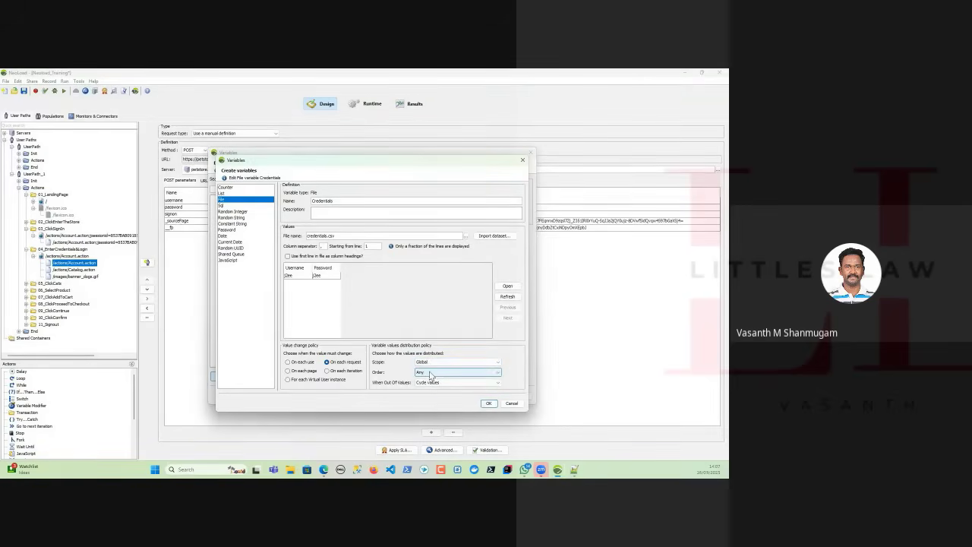
Review the scope, order and out-of-values options in the Credentials variable's distribution policy, keeping Global, Any and Cycle values.
click(430, 373)
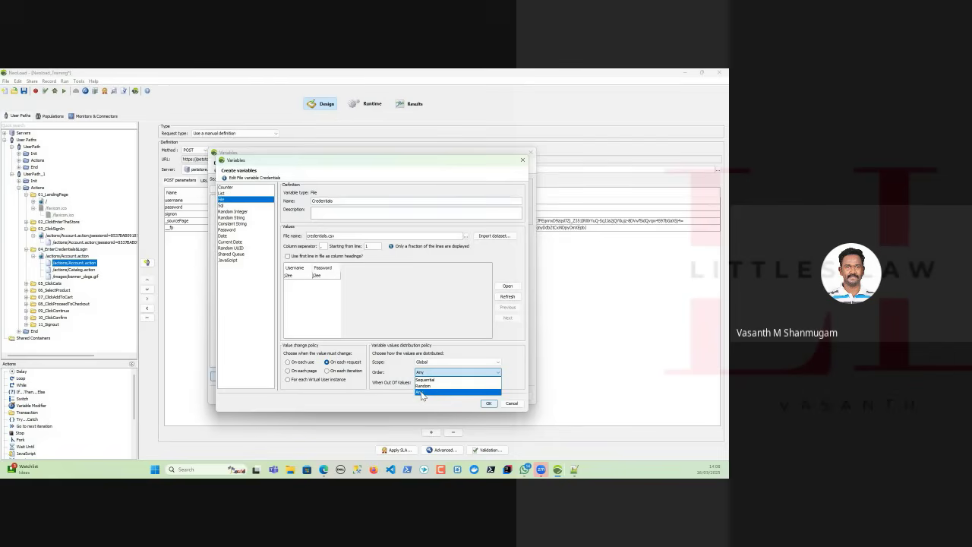
click(422, 393)
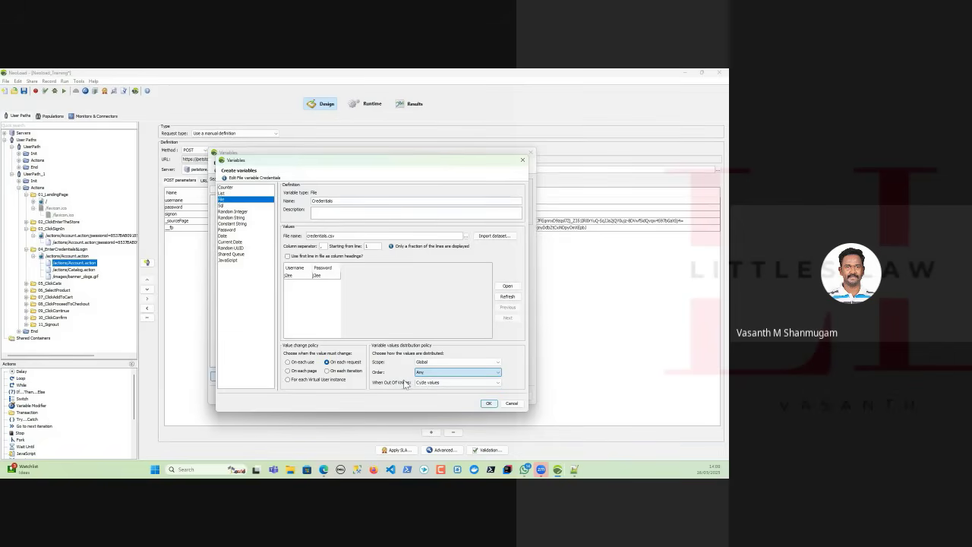
click(427, 383)
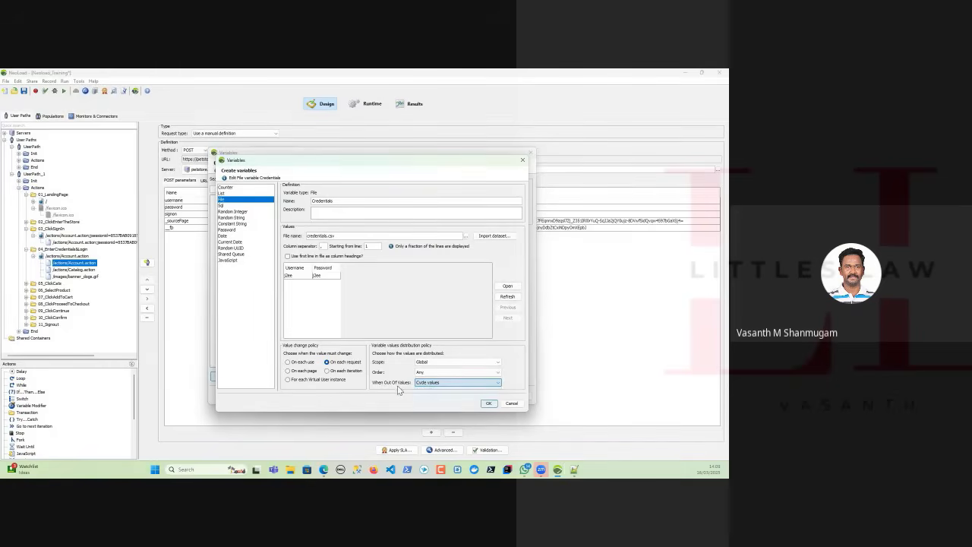
click(401, 390)
click(433, 363)
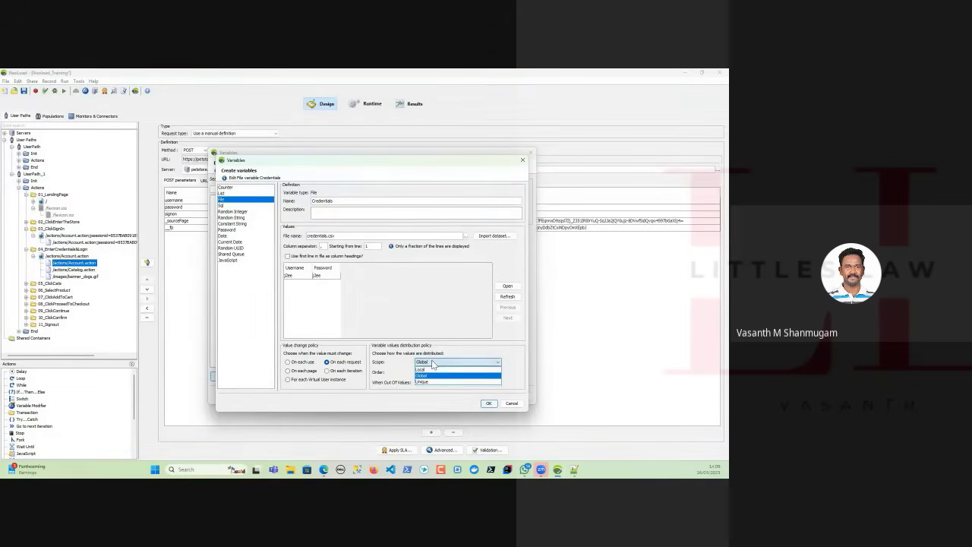
click(432, 375)
click(434, 372)
click(435, 378)
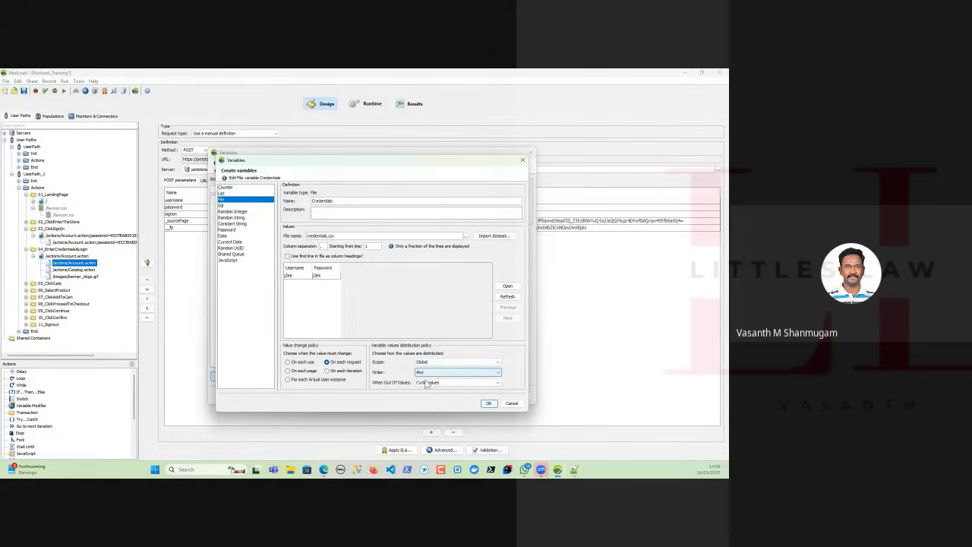
click(426, 383)
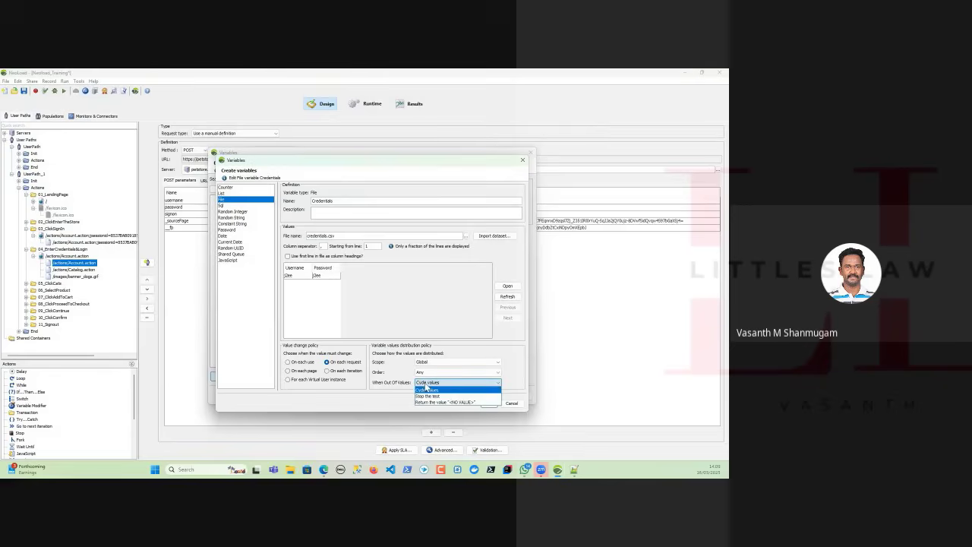
click(427, 389)
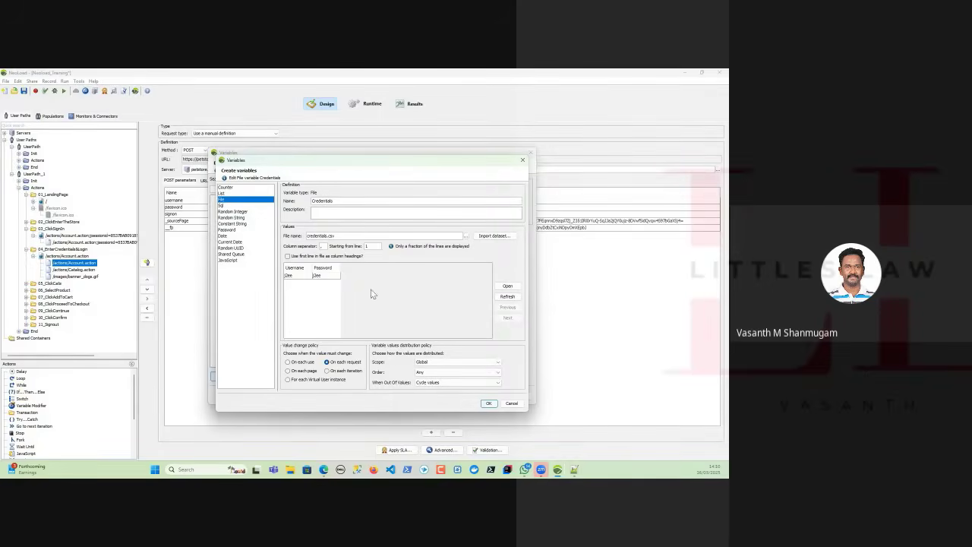
Finish creating the Credentials file variable and apply it to the project's variables.
click(490, 405)
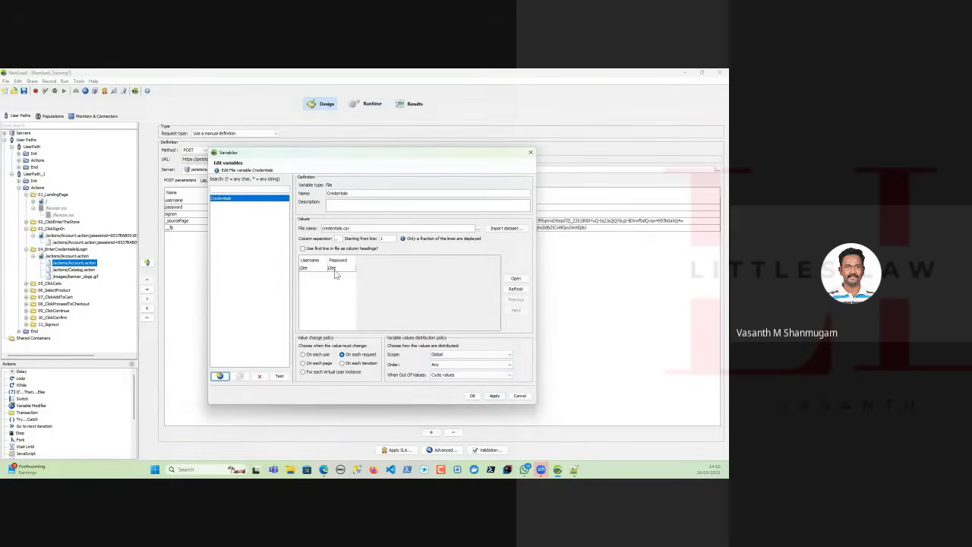
click(494, 396)
click(472, 396)
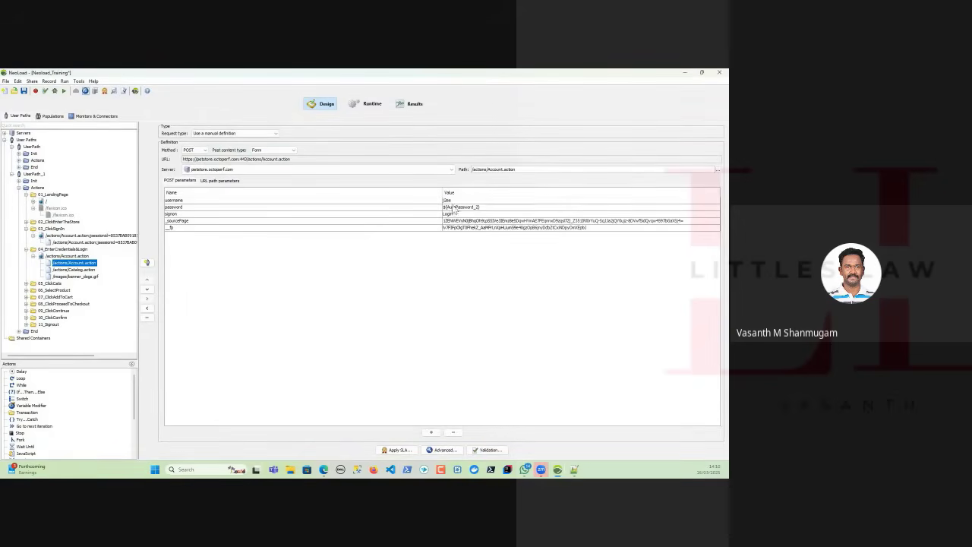
Replace the username POST parameter's value with the expression ${Credentials.Username}.
double_click(461, 201)
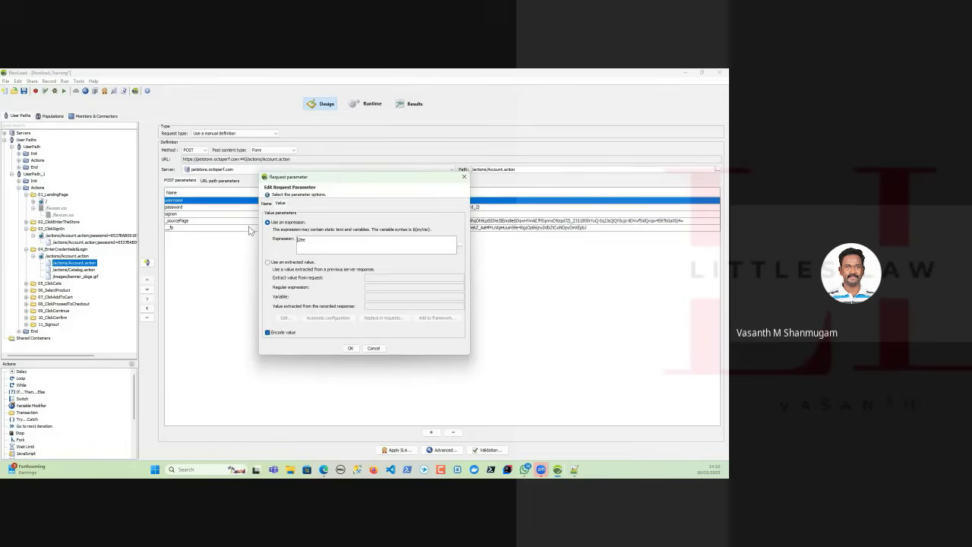
double_click(302, 240)
text(${)
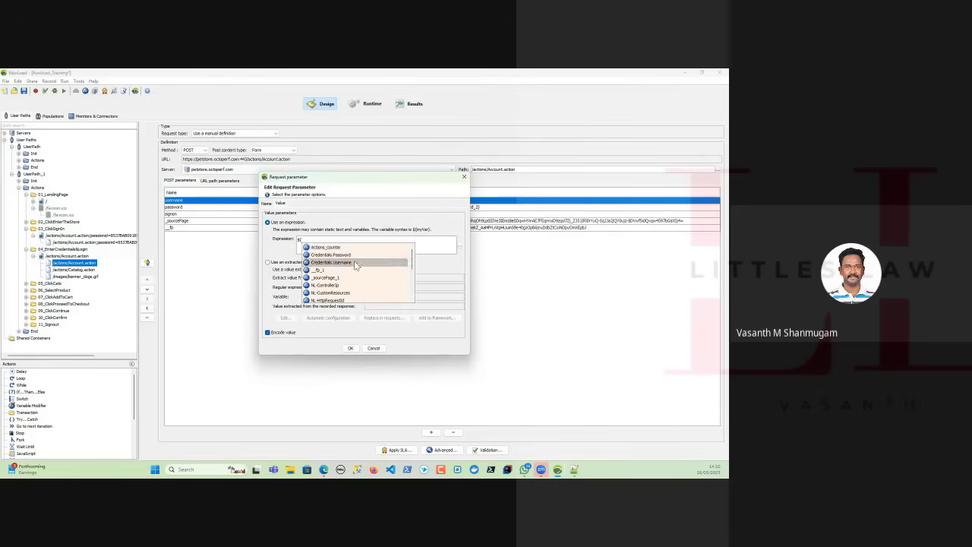
double_click(377, 263)
click(350, 348)
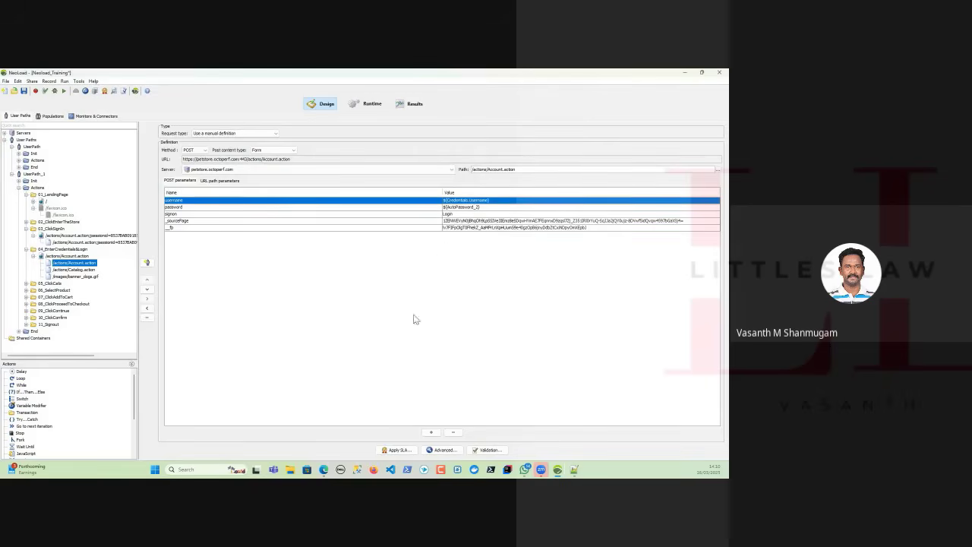
Replace the password POST parameter's value with the expression ${Credentials.Password}.
click(472, 208)
double_click(471, 211)
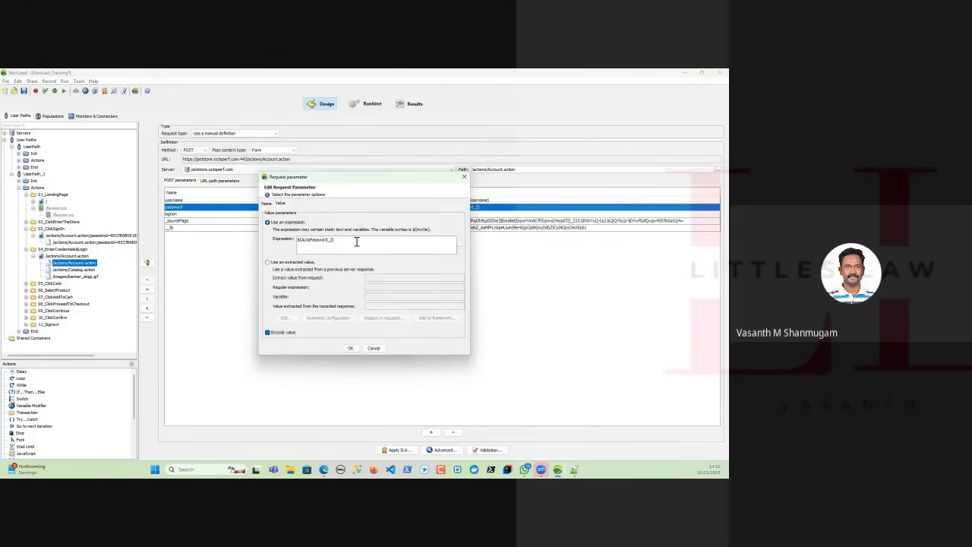
drag(356, 242, 230, 237)
text(${)
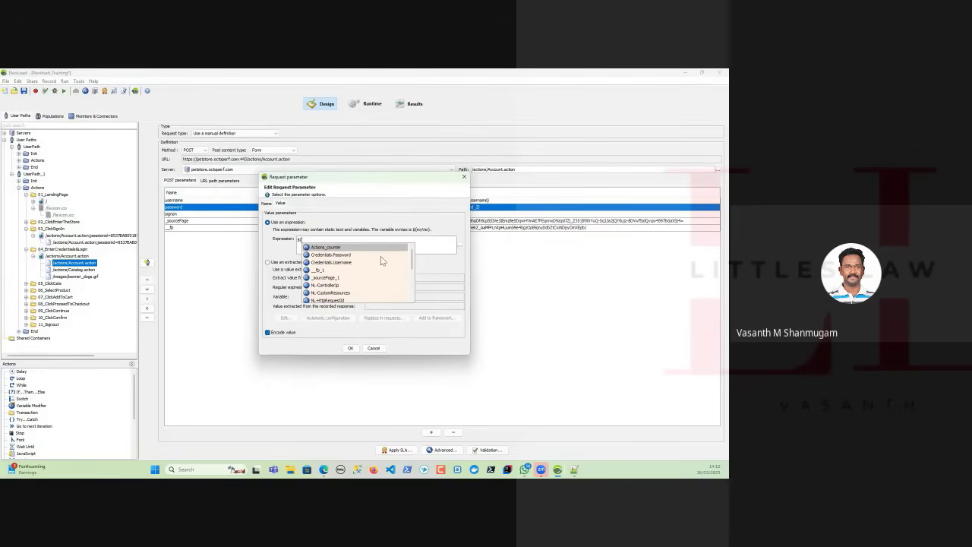
double_click(351, 255)
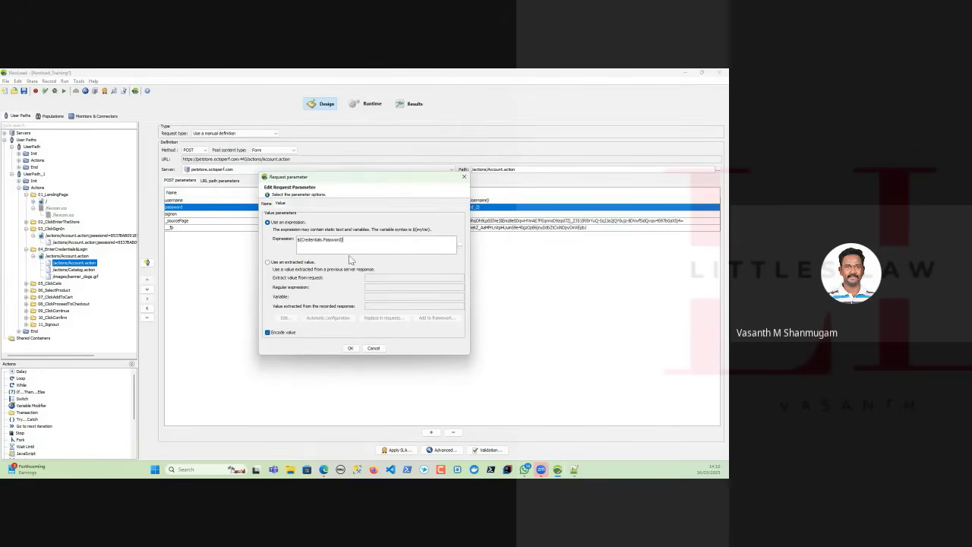
click(351, 347)
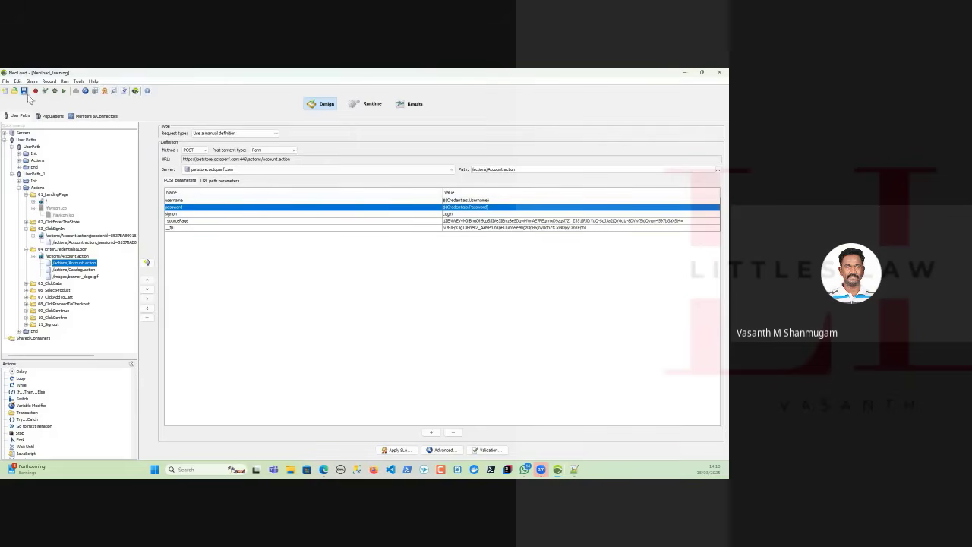
Reopen the Credentials variable and set its value change policy to On each iteration.
click(85, 90)
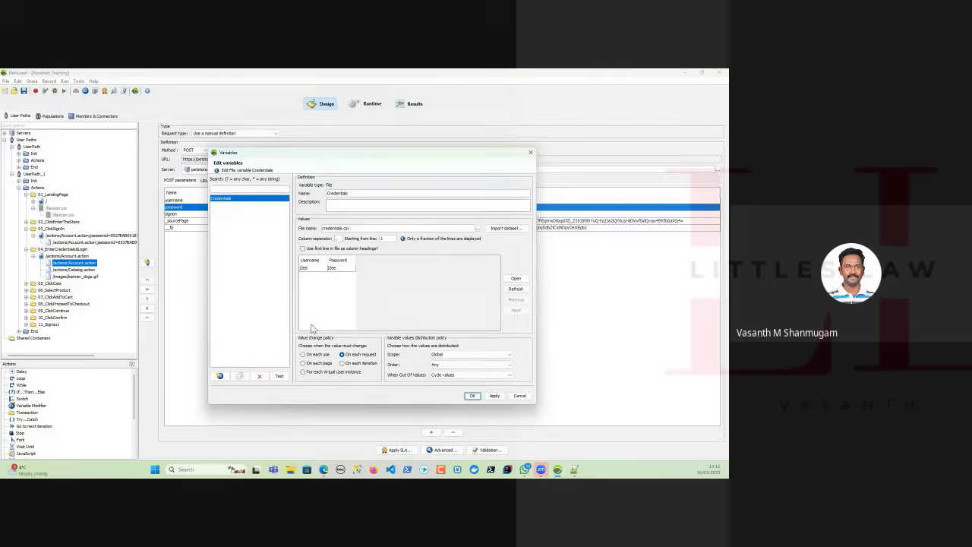
click(344, 364)
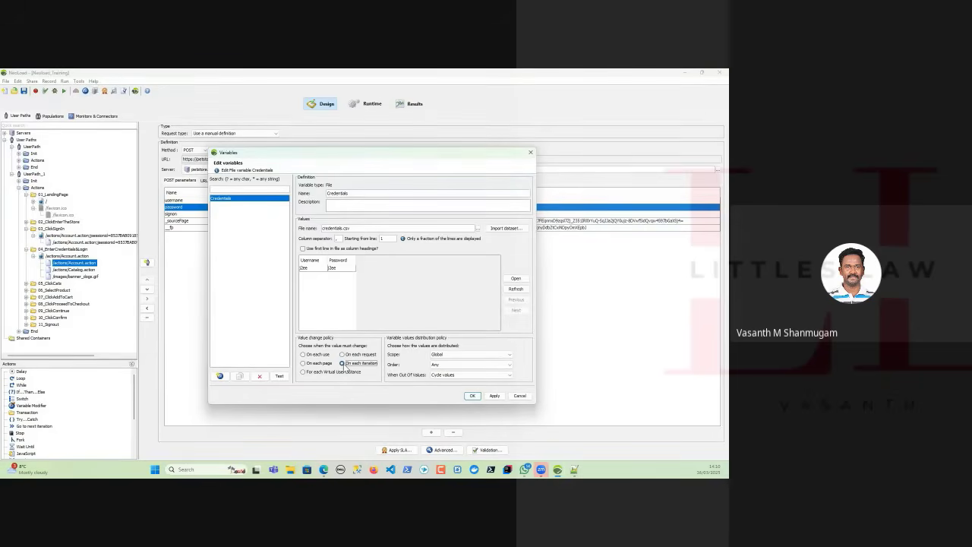
click(305, 372)
click(343, 364)
Look through the value order options, and switch the distribution scope to Unique and back to Global.
click(460, 366)
click(444, 365)
click(445, 366)
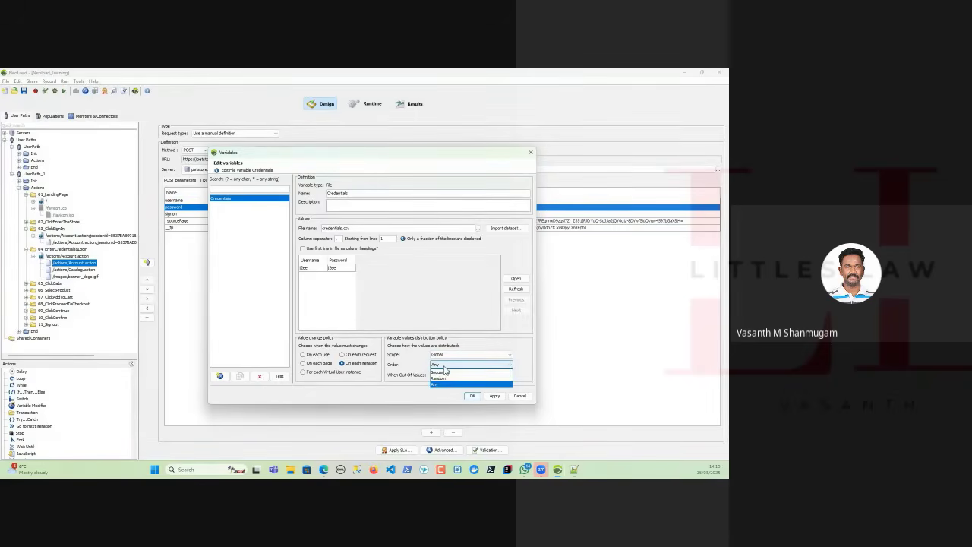
click(444, 366)
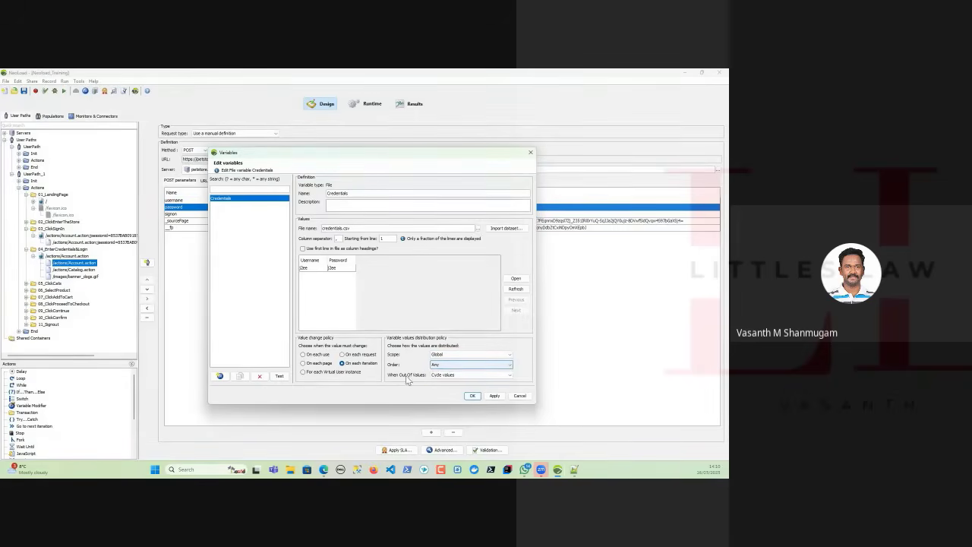
click(452, 354)
click(443, 371)
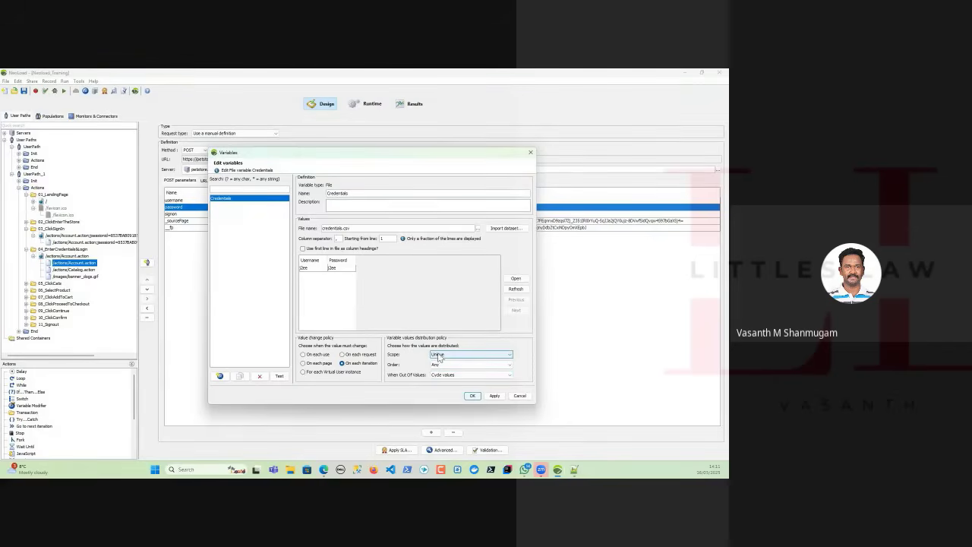
click(439, 354)
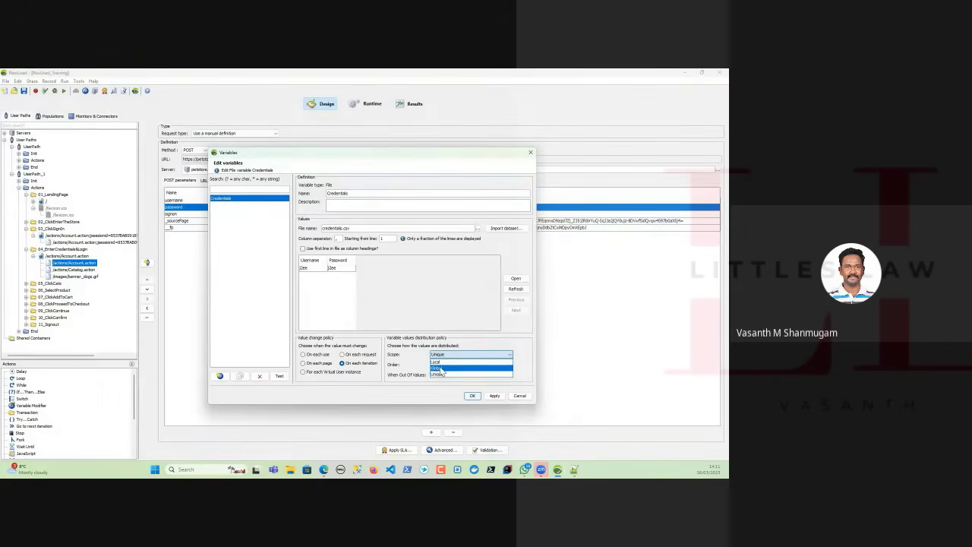
click(438, 368)
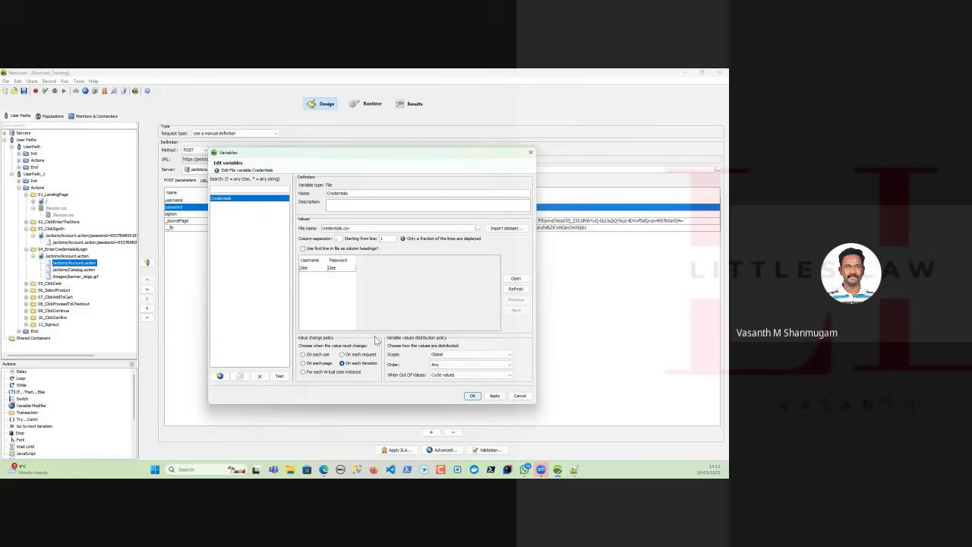
Accept the Credentials variable changes and save the project.
click(471, 396)
click(472, 397)
click(23, 91)
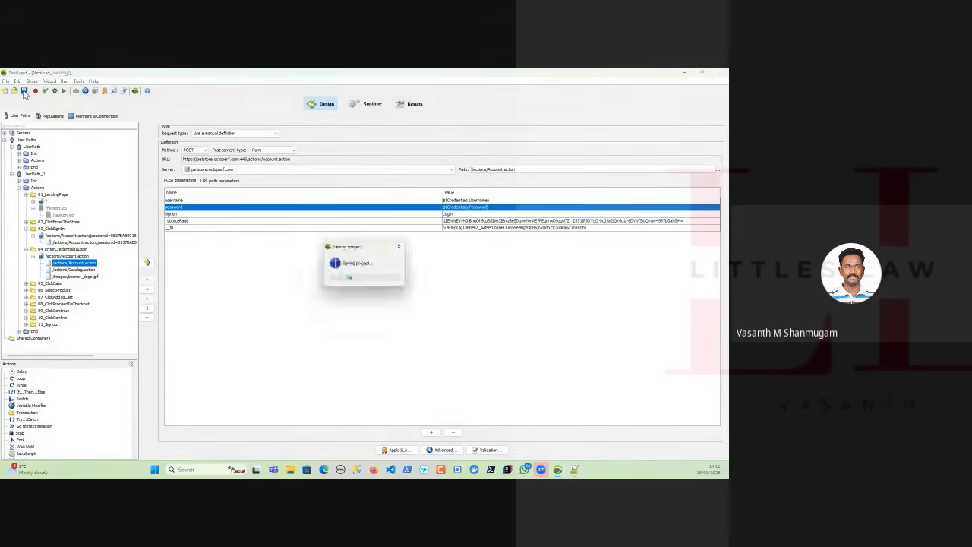